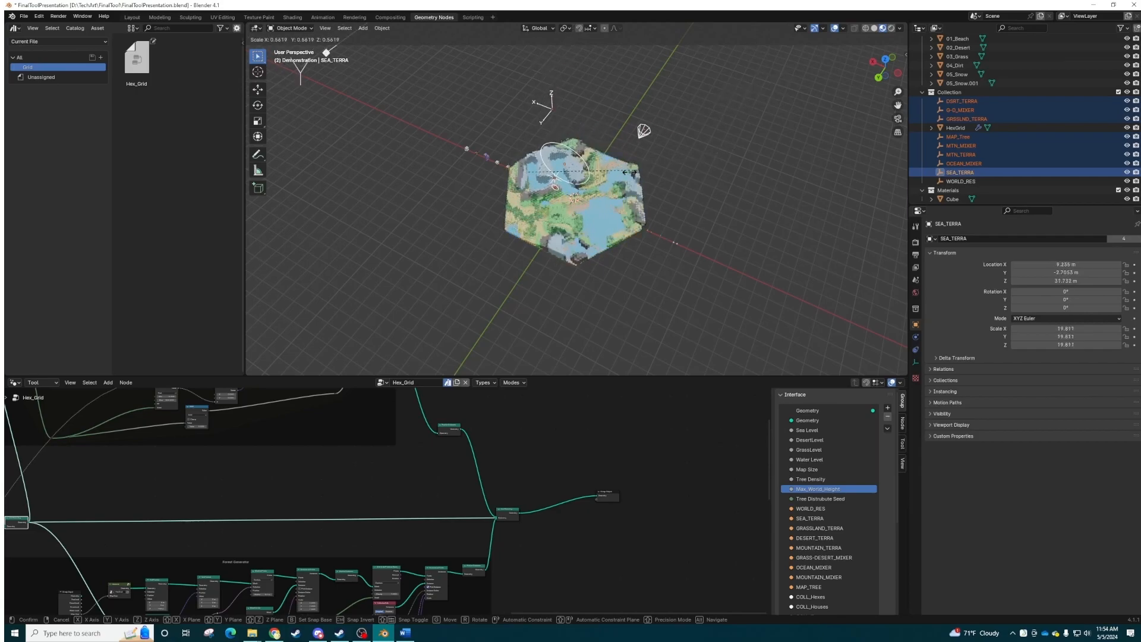
# Try rotating the selected terrain and mixer empties about the global Z axis
pyautogui.rightClick(606, 187)
pyautogui.moveTo(681, 170); pyautogui.dragTo(770, 105, button='middle')
pyautogui.scroll(5, 666, 169)
pyautogui.press('r')
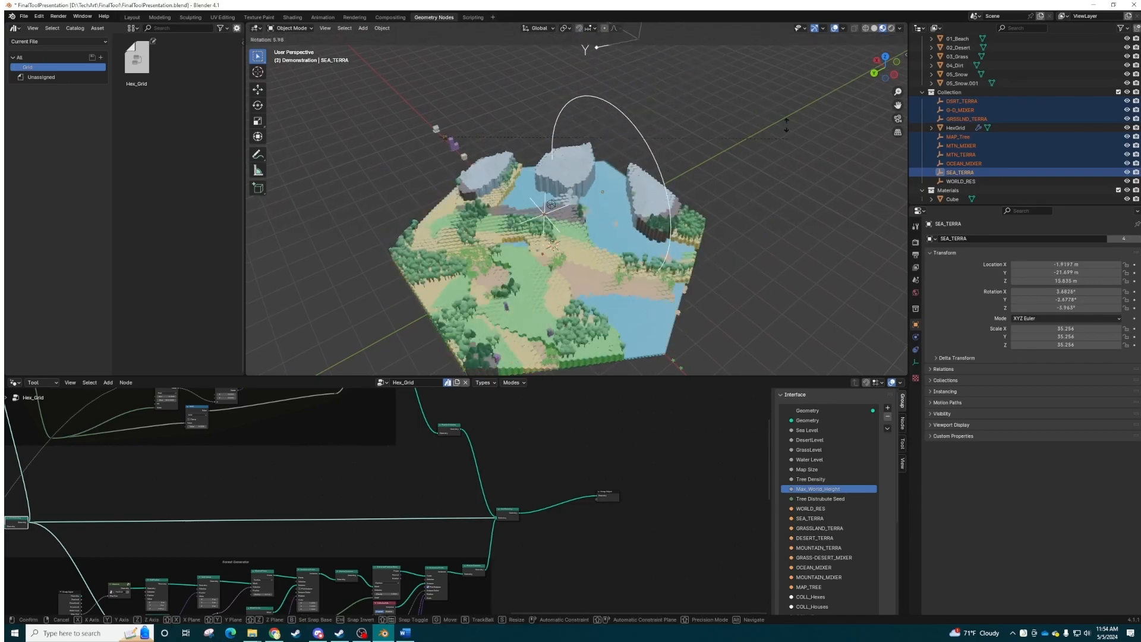
pyautogui.press('z')
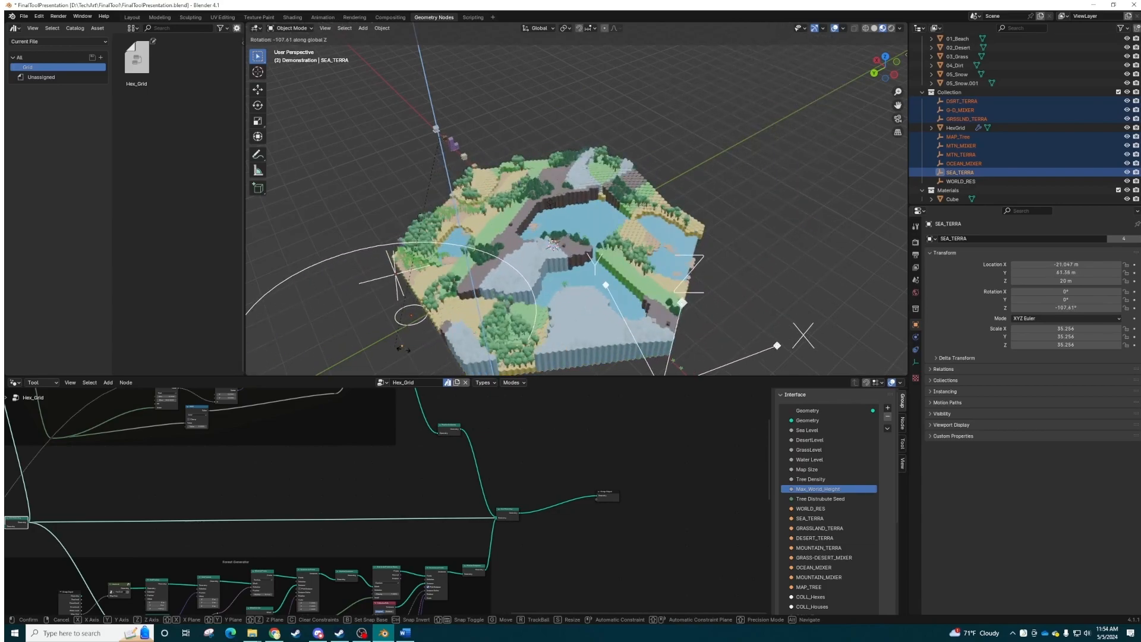
pyautogui.rightClick(765, 189)
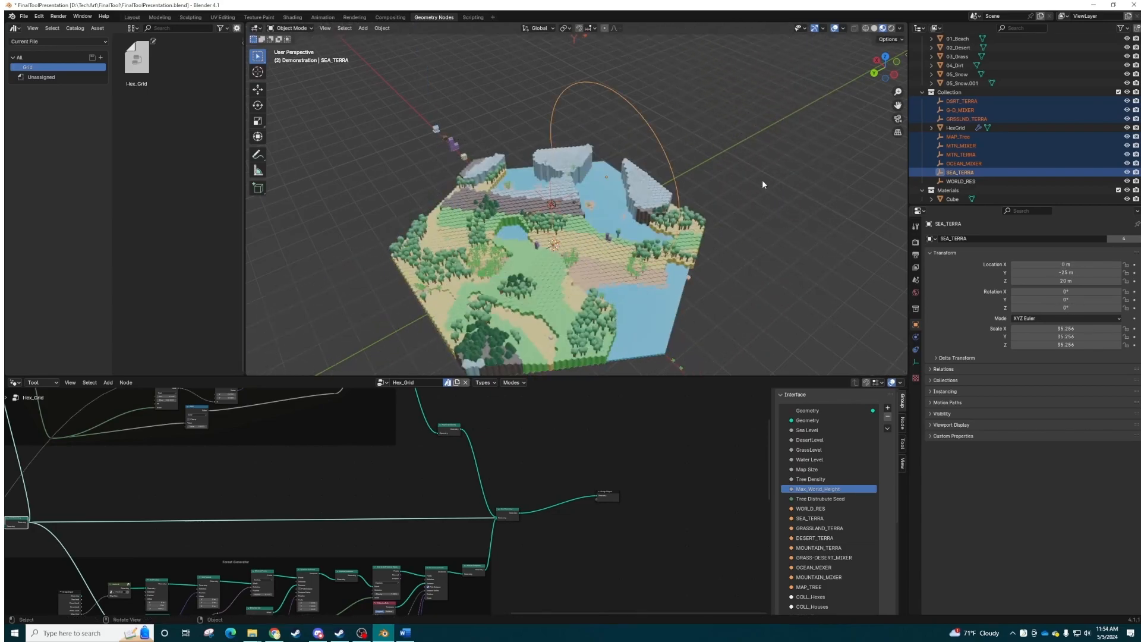
# Try moving the selected terrain and mixer empties across the scene, and the G-D_MIXER empty on its own
pyautogui.moveTo(738, 149); pyautogui.dragTo(786, 145, button='middle')
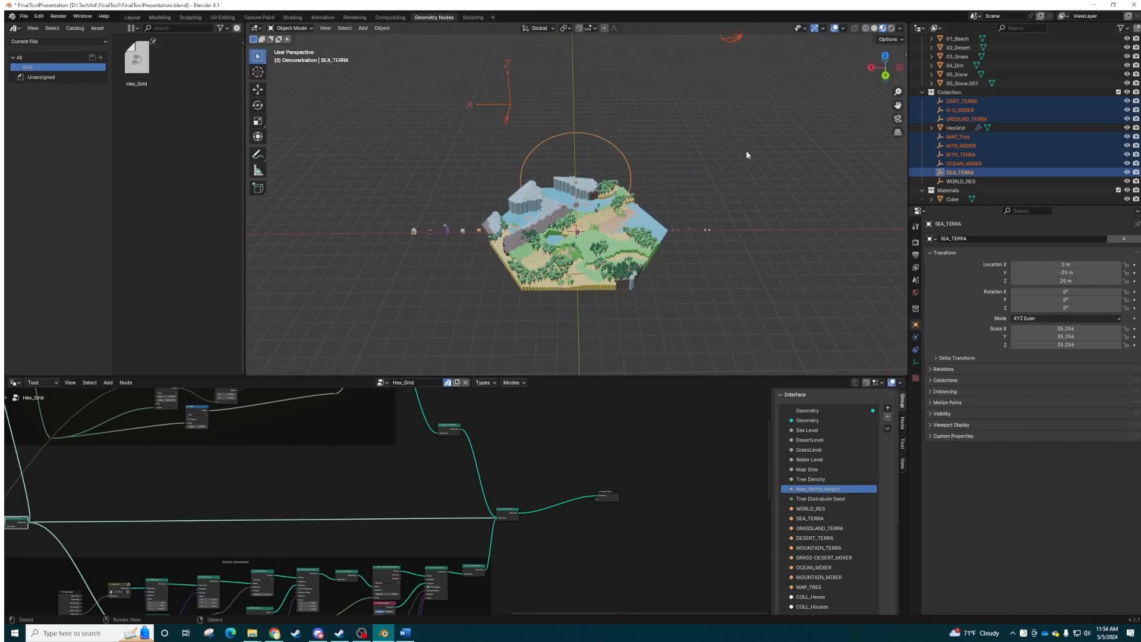
pyautogui.press('g')
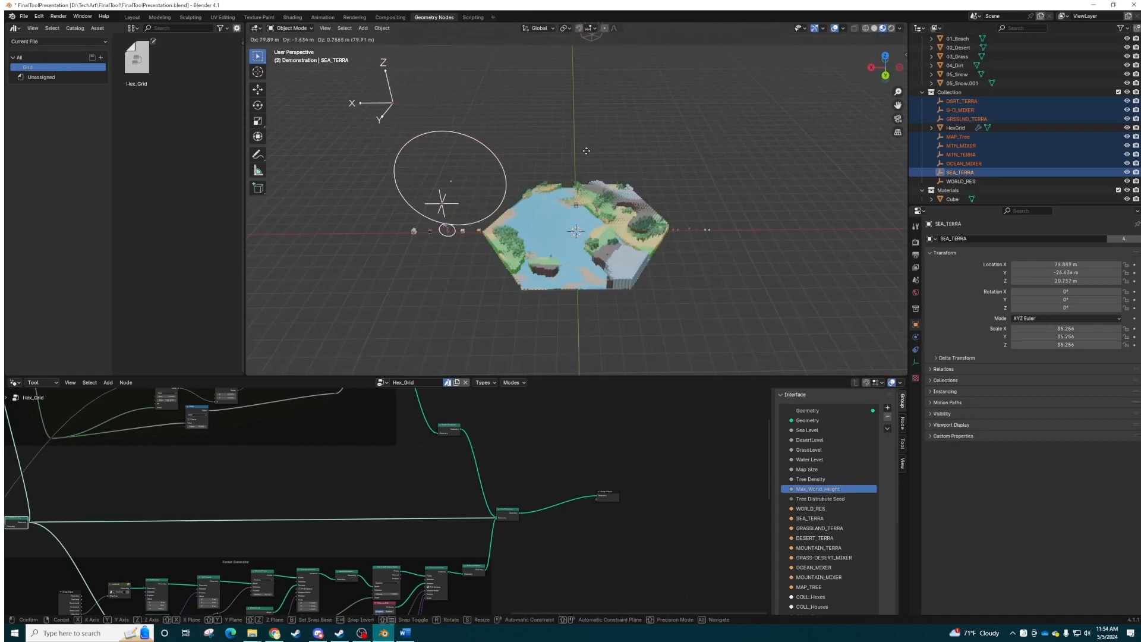
pyautogui.rightClick(765, 150)
pyautogui.click(959, 110)
pyautogui.press('g')
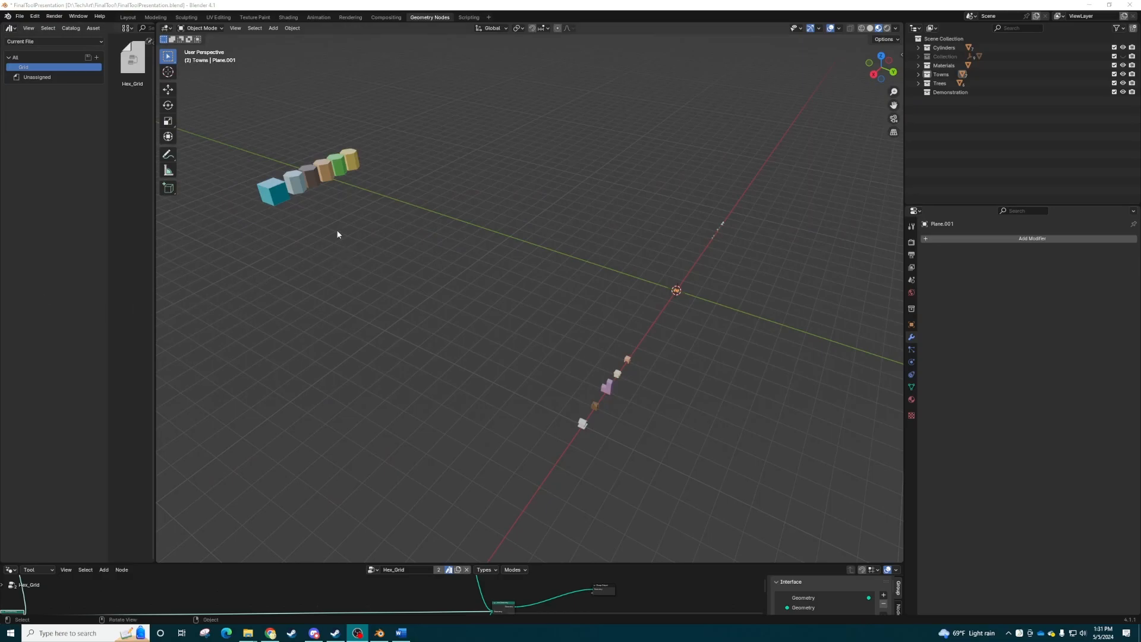
# Inspect the source models for the map: the coloured terrain cylinders, the town houses and the trees
pyautogui.click(306, 182)
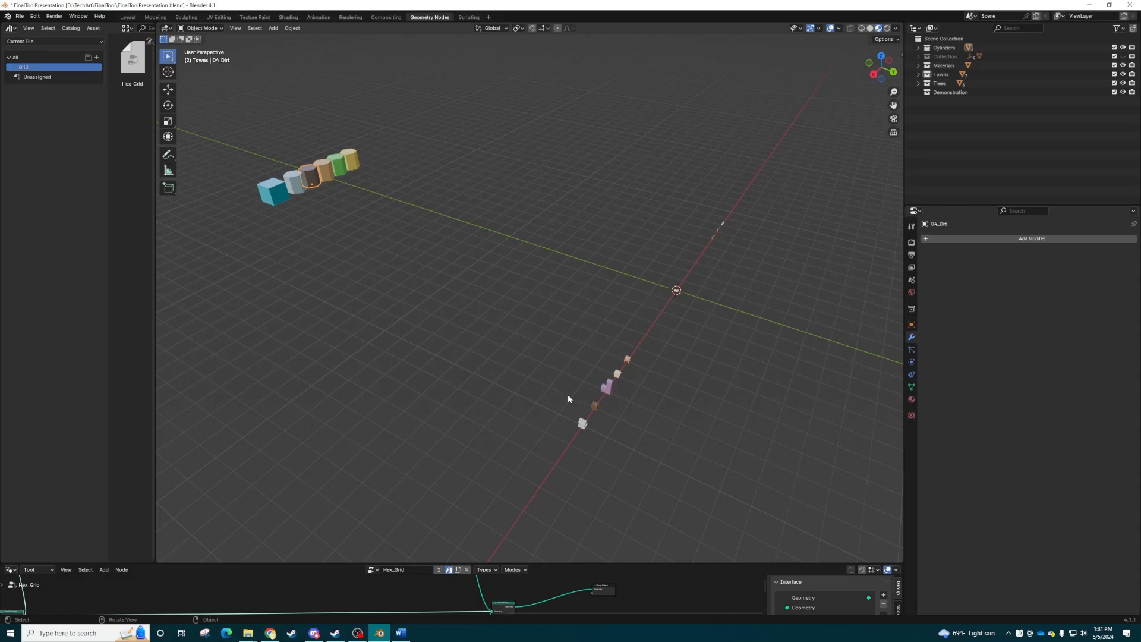
pyautogui.click(609, 388)
pyautogui.moveTo(669, 376); pyautogui.dragTo(647, 382, button='middle')
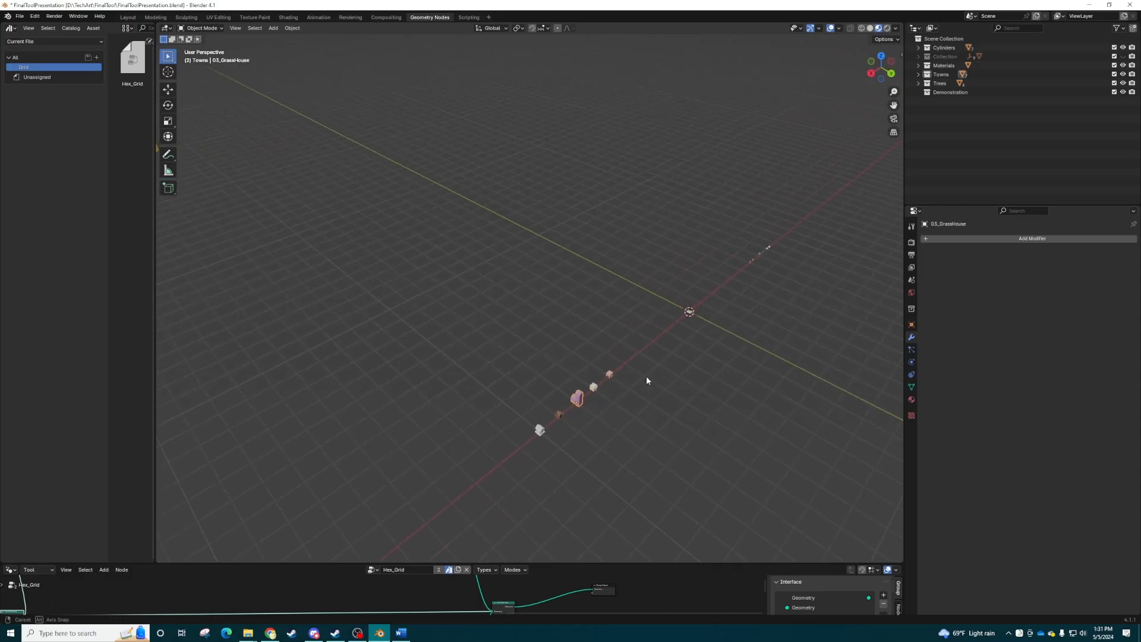
pyautogui.click(759, 255)
pyautogui.press('KP_Decimal')
pyautogui.scroll(-10, 758, 255)
pyautogui.scroll(2, 745, 266)
pyautogui.scroll(-8, 632, 247)
pyautogui.scroll(-6, 591, 301)
pyautogui.moveTo(616, 302); pyautogui.dragTo(668, 347, button='middle')
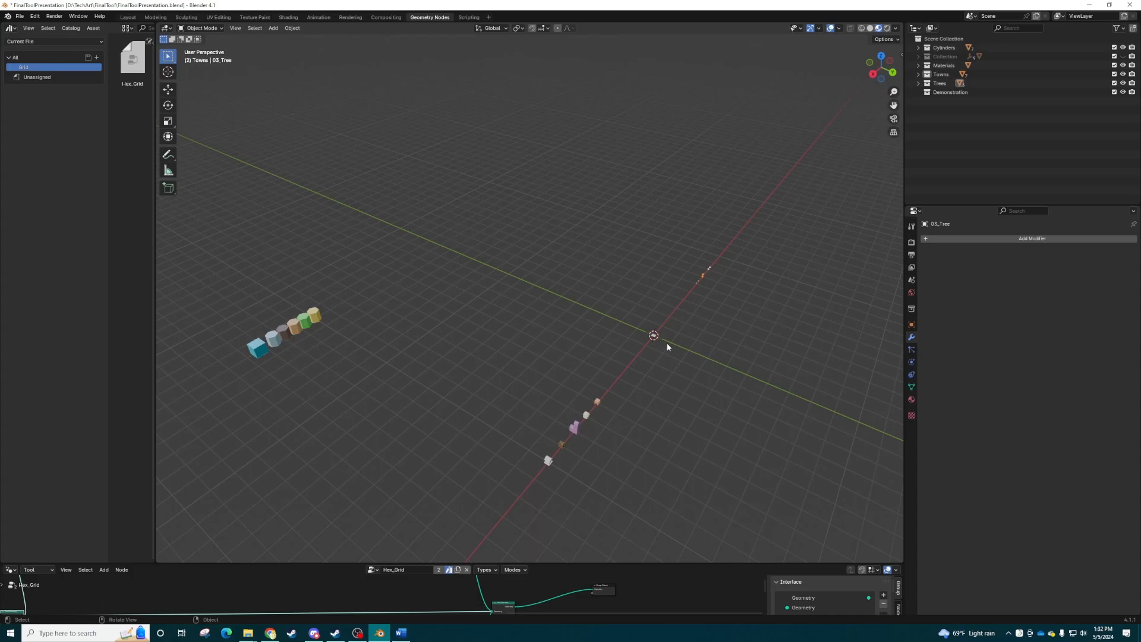
pyautogui.moveTo(668, 348); pyautogui.dragTo(622, 313, button='middle')
# Apply the Hex_Grid node group asset to the plane at the origin and set its Map Size to 60
pyautogui.click(603, 291)
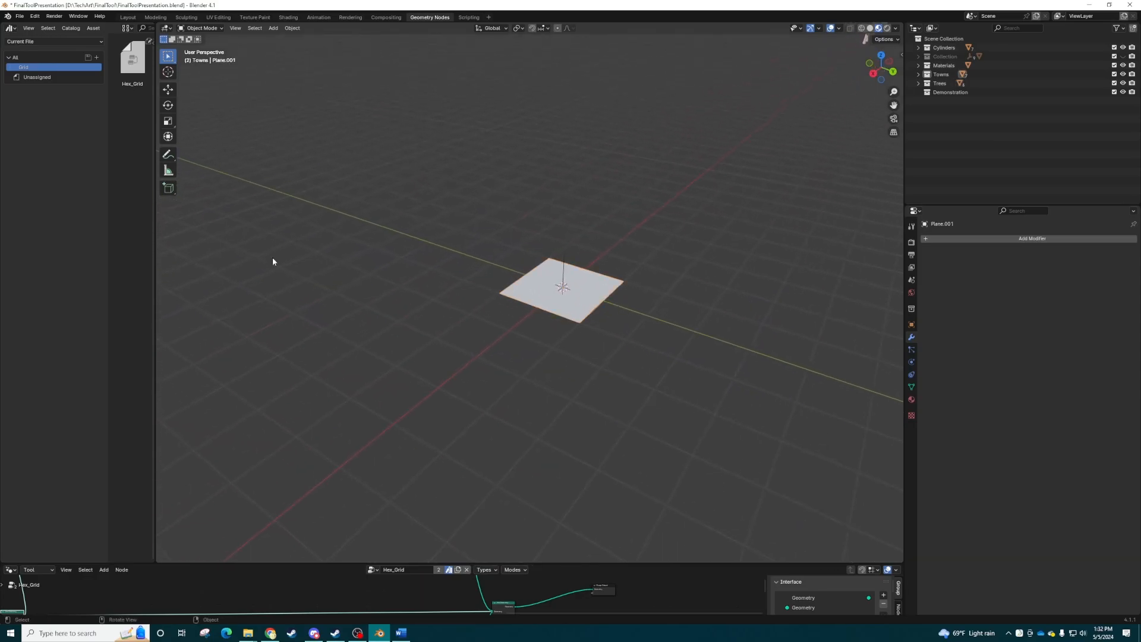
pyautogui.moveTo(126, 62); pyautogui.dragTo(592, 276)
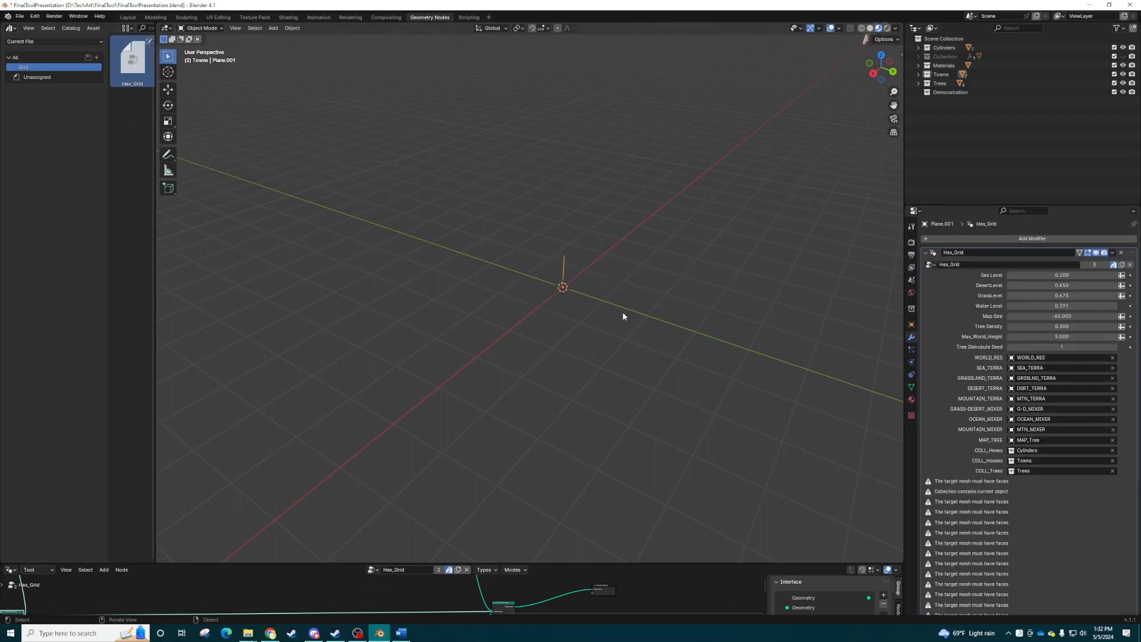
pyautogui.doubleClick(1056, 317)
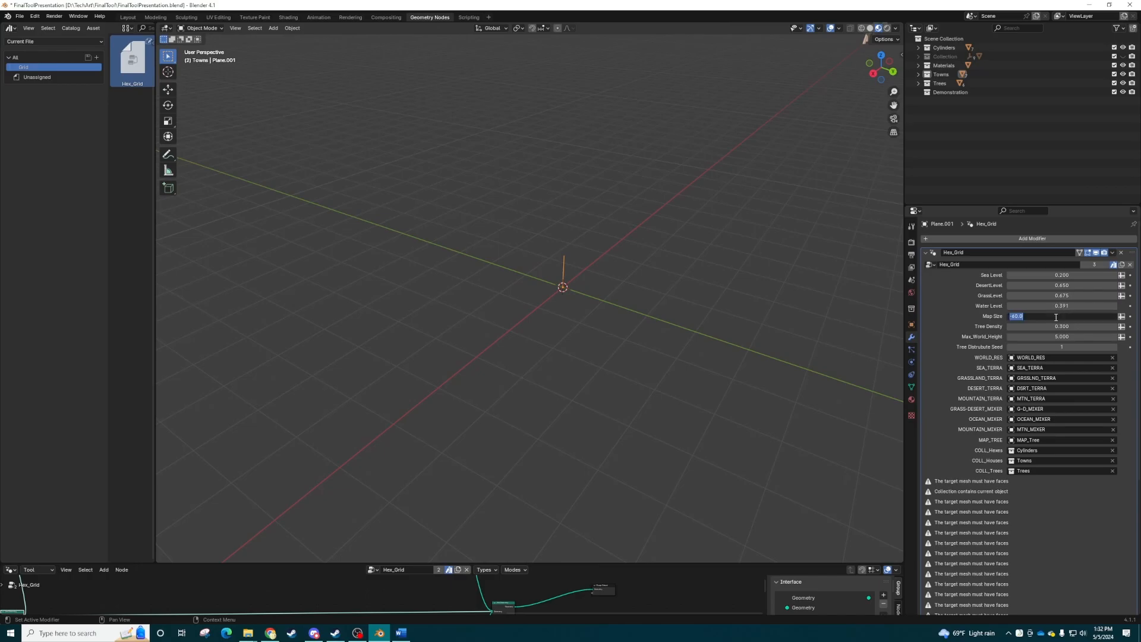
pyautogui.press('Return')
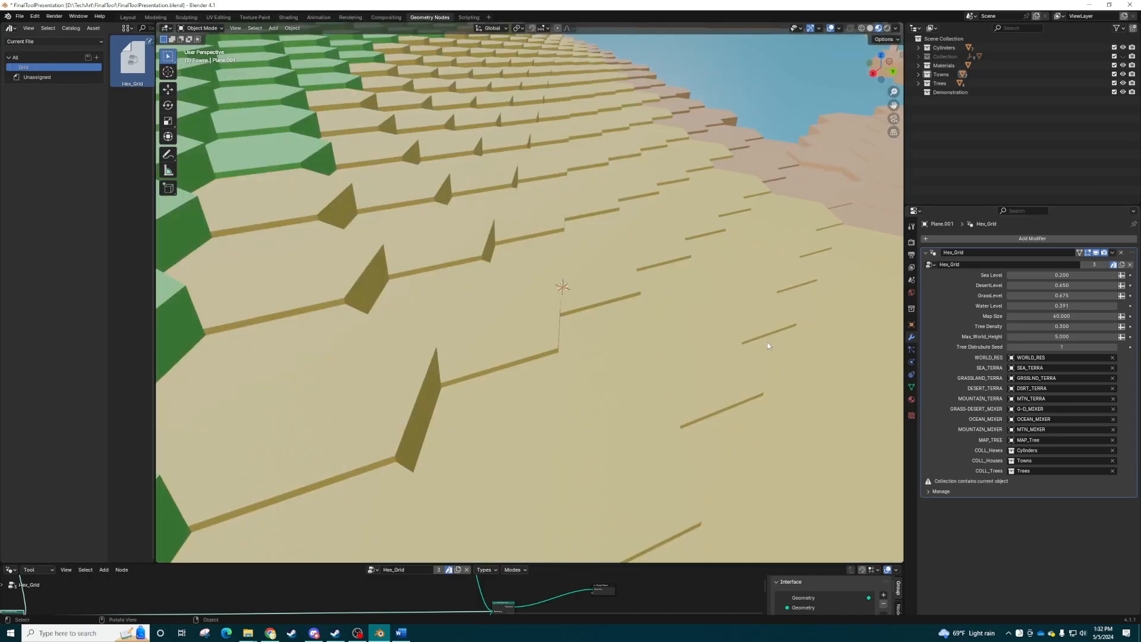
# Examine the generated hexagonal terrain map from several angles and distances
pyautogui.scroll(-12, 769, 344)
pyautogui.scroll(4, 754, 338)
pyautogui.moveTo(754, 338); pyautogui.dragTo(713, 312, button='middle')
pyautogui.scroll(-3, 712, 308)
pyautogui.scroll(1, 712, 308)
pyautogui.scroll(1, 709, 305)
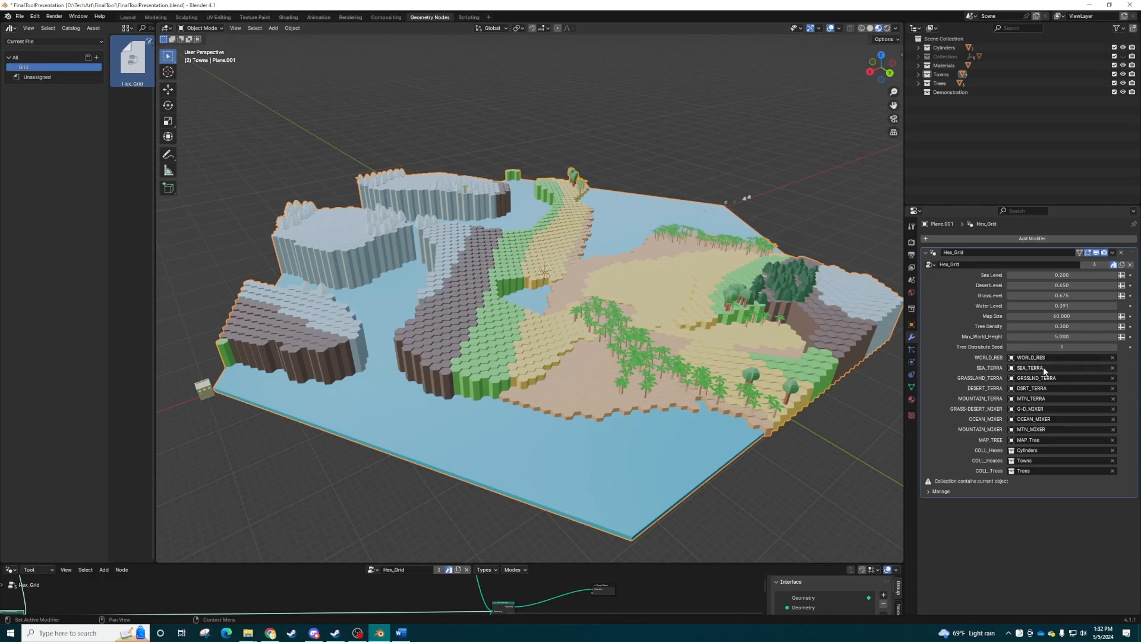
pyautogui.moveTo(582, 279); pyautogui.dragTo(519, 296, button='middle')
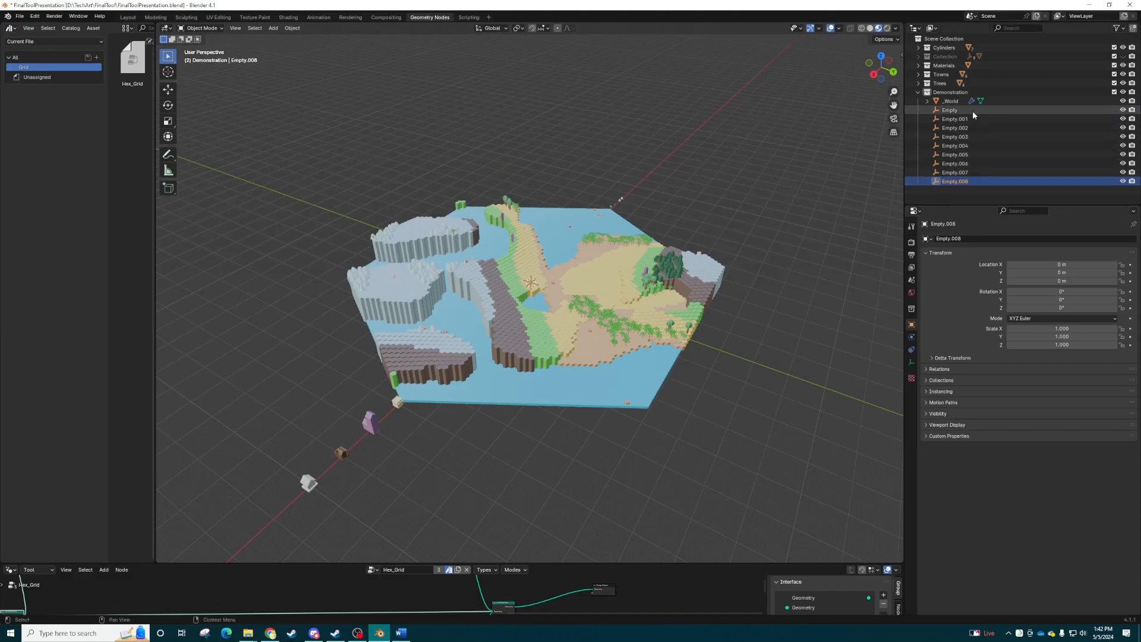
# Rename Empty as World_Res and Empty.001 as Terra_Sea in the Demonstration collection
pyautogui.doubleClick(952, 110)
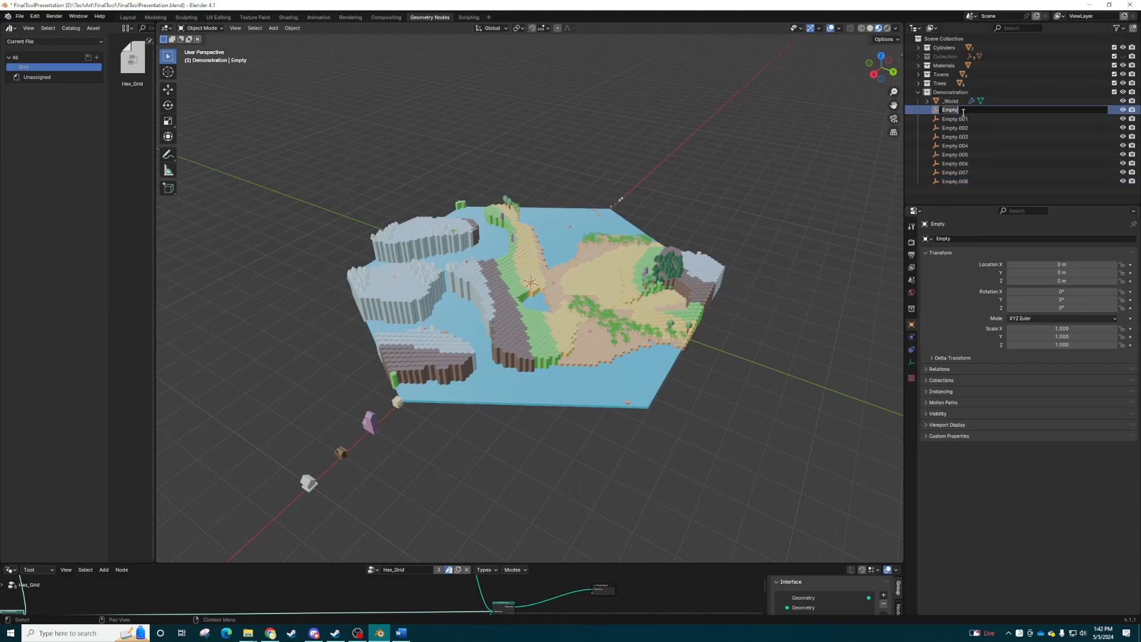
pyautogui.write('World_Res')
pyautogui.press('Return')
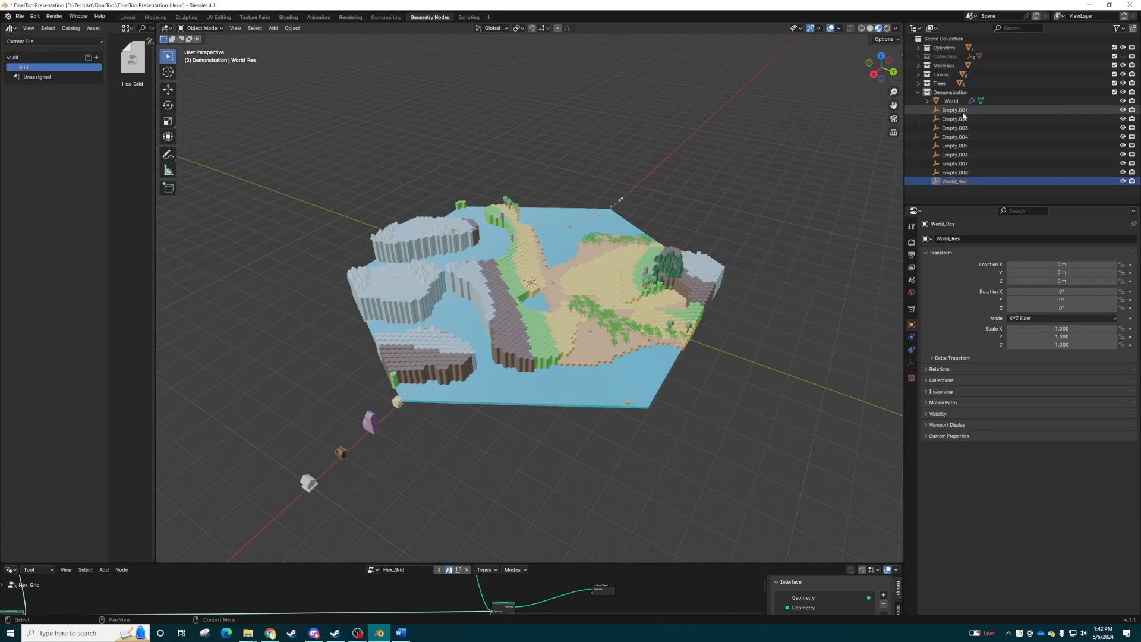
pyautogui.doubleClick(961, 112)
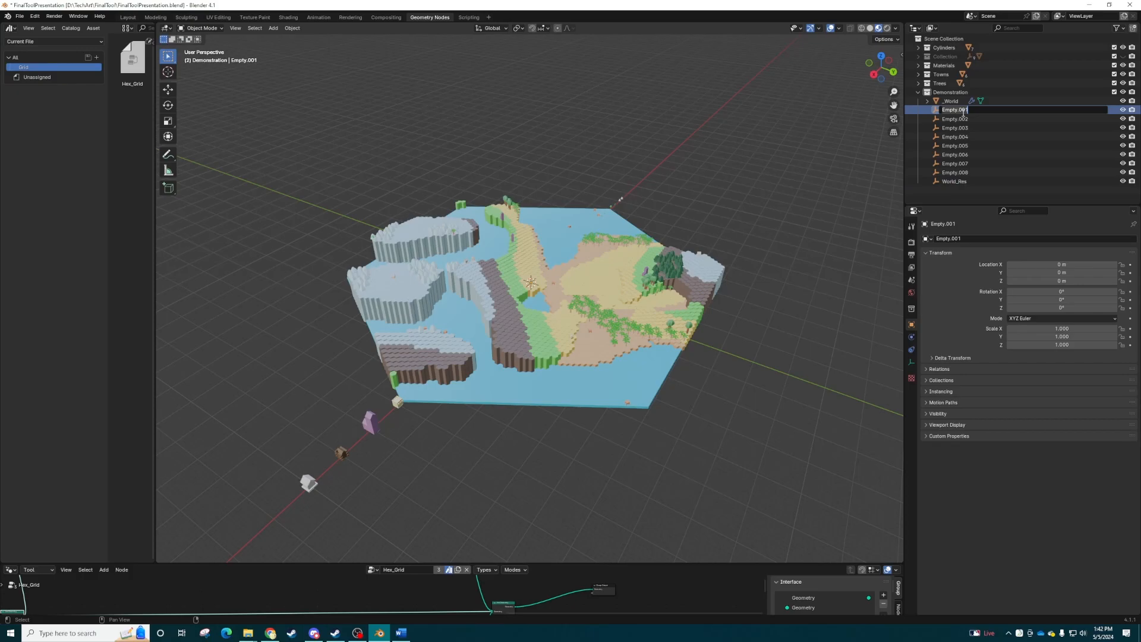
pyautogui.write('Terra_Sea')
pyautogui.press('Return')
# Rename Empty.002 as Terra_Sand and Empty.003 as Ter_Grass
pyautogui.doubleClick(963, 110)
pyautogui.write('Terra_Sand')
pyautogui.press('Return')
pyautogui.doubleClick(963, 111)
pyautogui.write('Tera')
pyautogui.press('BackSpace')
pyautogui.press('BackSpace')
pyautogui.write('_Grass')
pyautogui.press('Return')
# Rename Empty.004 as Terra Mountain and Empty.005 as Mixccer_Sea
pyautogui.doubleClick(963, 110)
pyautogui.write('Terra Mountain')
pyautogui.press('Return')
pyautogui.doubleClick(963, 110)
pyautogui.write('Mixccer_Sea')
pyautogui.press('Return')
# Rename Empty.006 as Mixer_G-D and Empty.007 as Mixer_Mountains
pyautogui.doubleClick(991, 113)
pyautogui.write('Mixer')
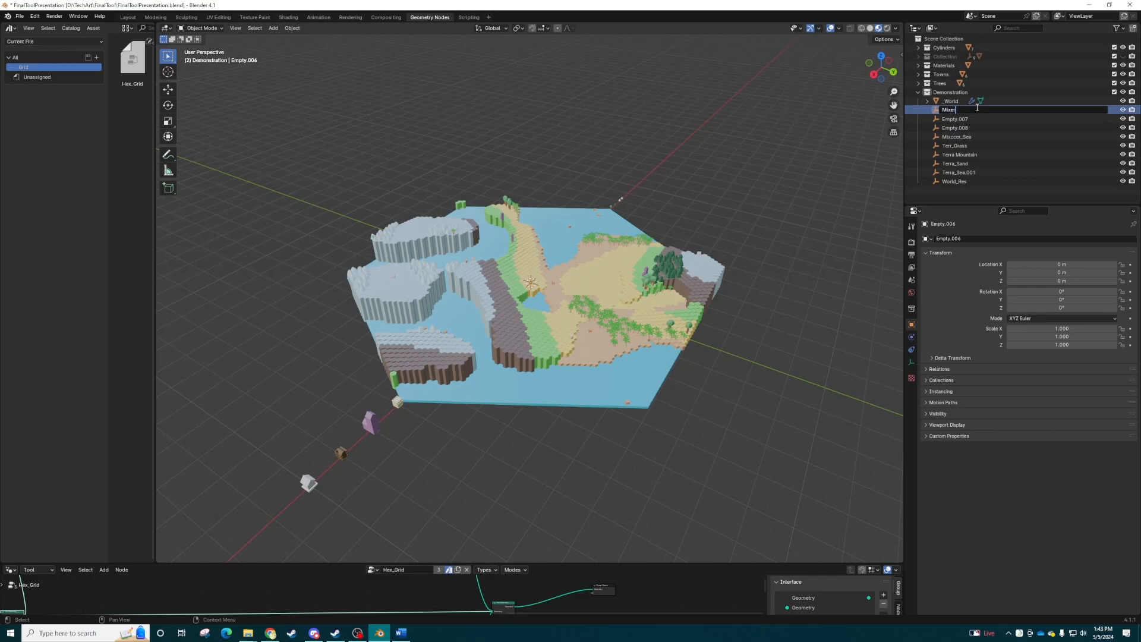
pyautogui.write('_G-D')
pyautogui.press('Return')
pyautogui.doubleClick(977, 110)
pyautogui.write('Mixer_Mountains')
pyautogui.press('Return')
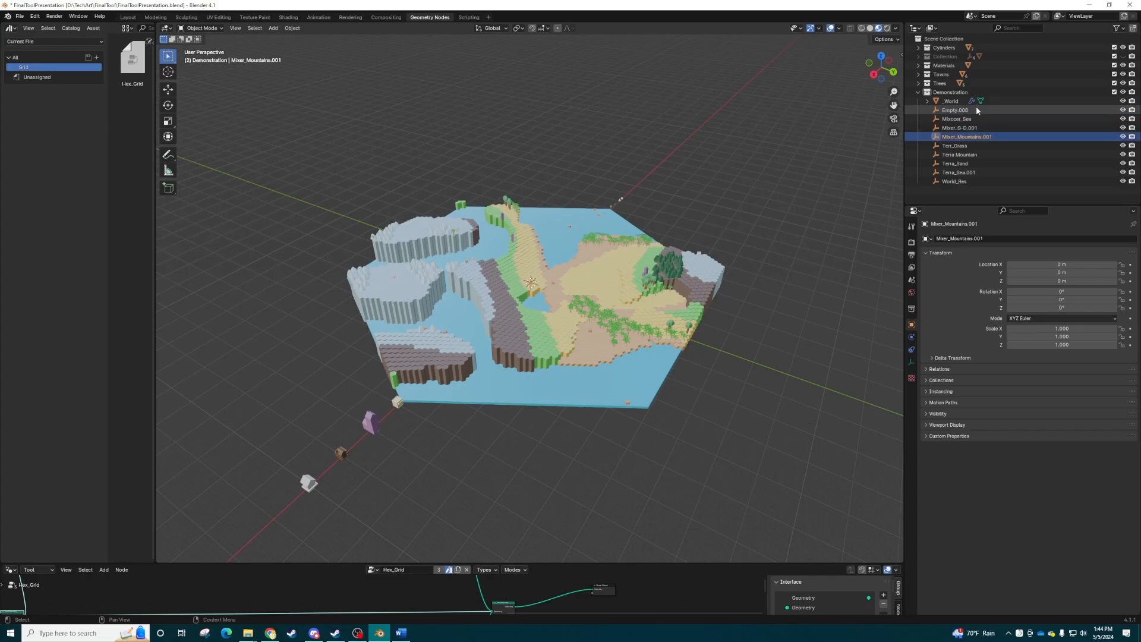
# Rename the last unnamed empty, Empty.008, as Tree_Map
pyautogui.doubleClick(977, 109)
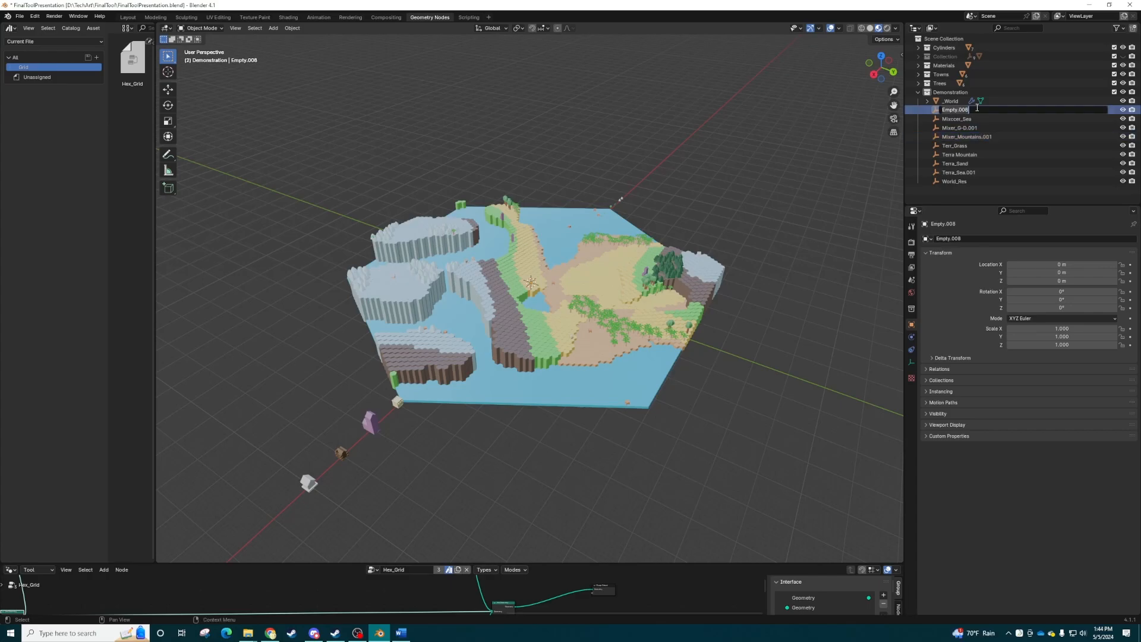
pyautogui.write('Tree_Ma')
pyautogui.press('Return')
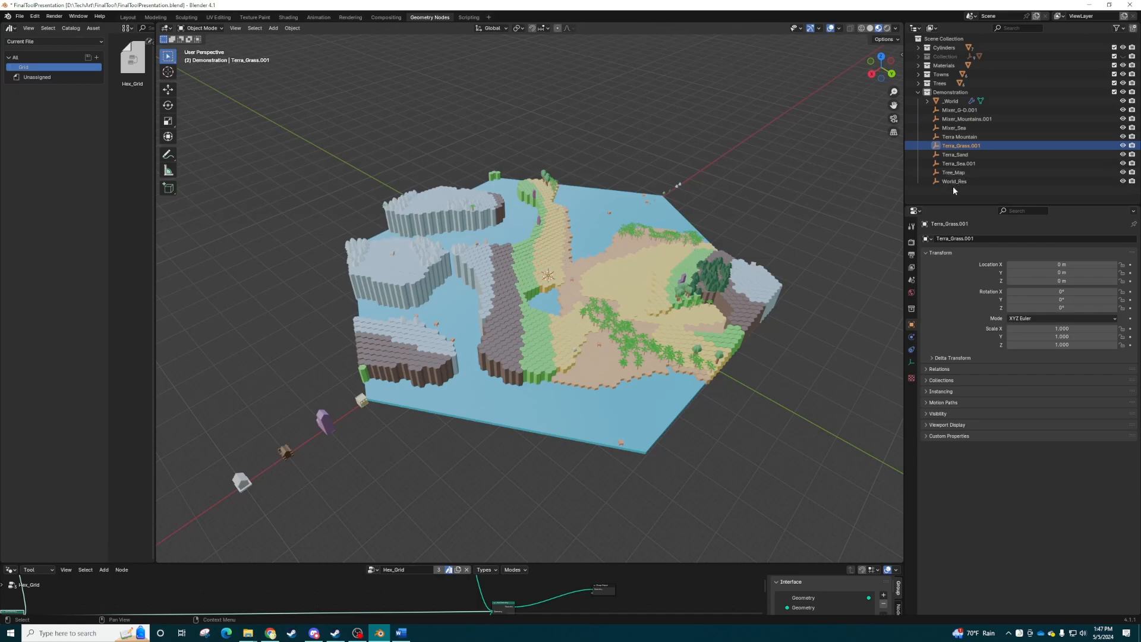
# Scale the Mixer_G-D, Mixer_Mountains and Mixer_Sea empties together by about 35.7
pyautogui.click(949, 105)
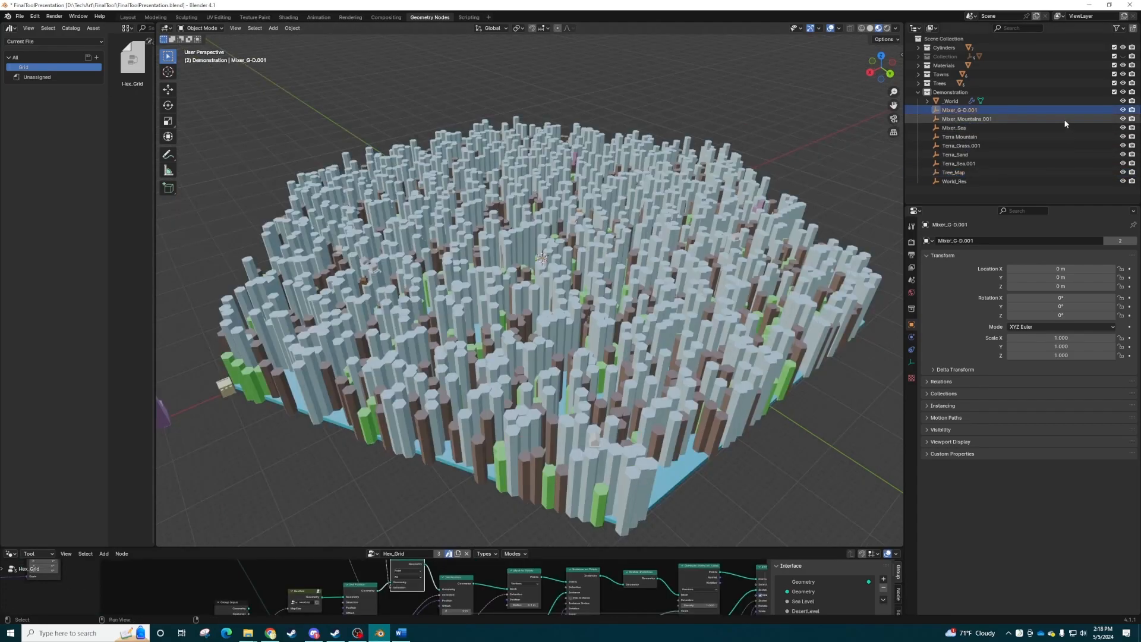
pyautogui.press('s')
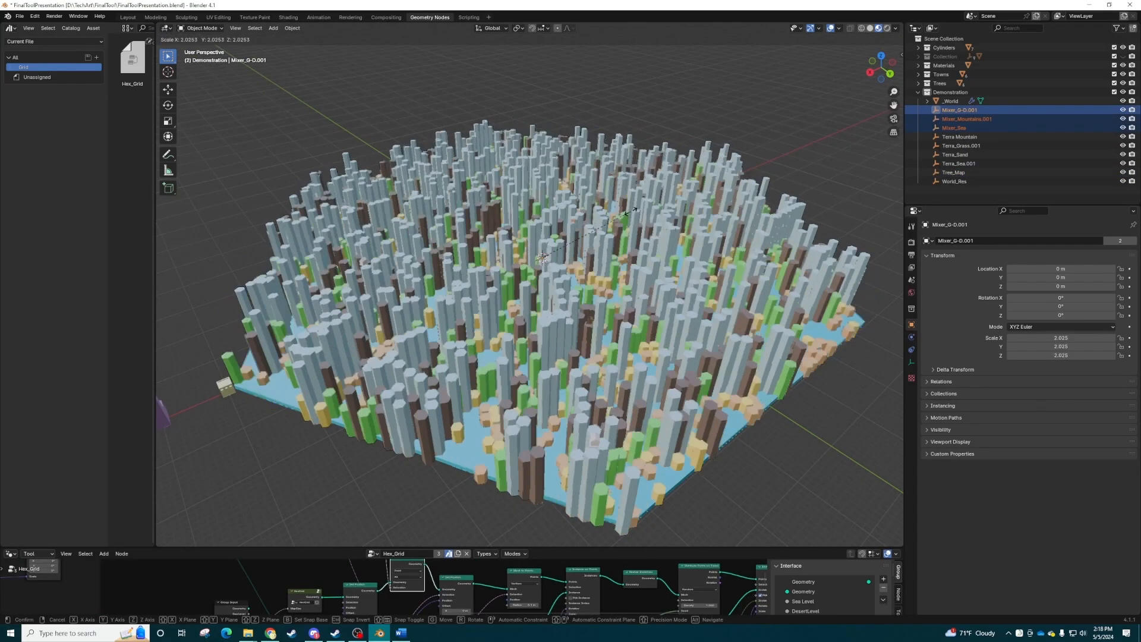
pyautogui.click(785, 462)
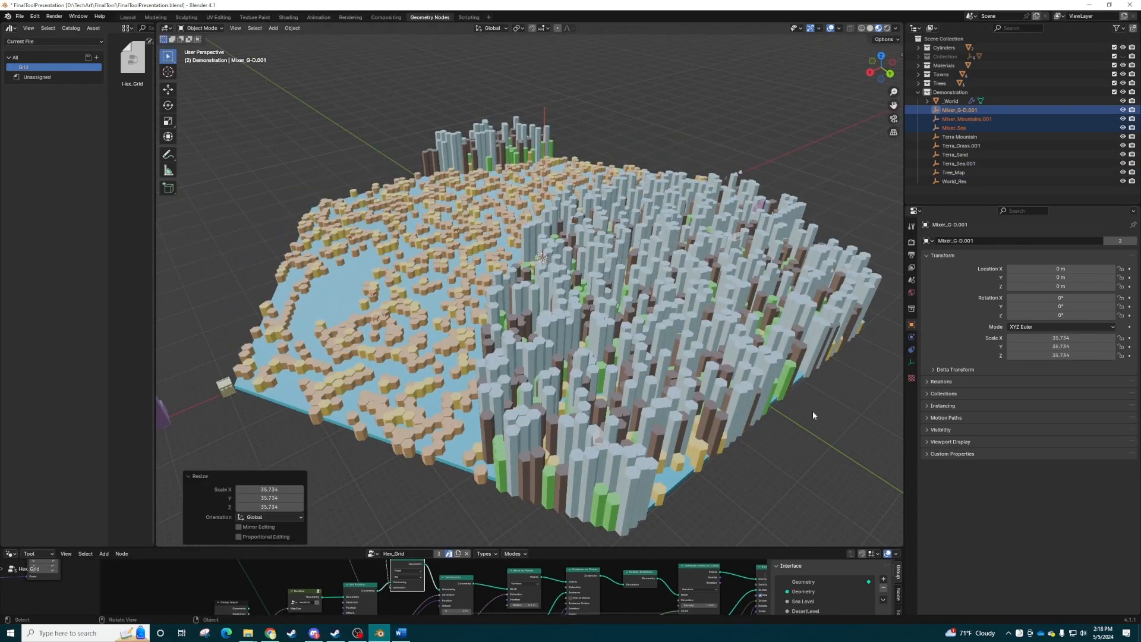
# Move the Mixer_Mountains empty along the Y and X axes and reposition the Mixer_Sea empty
pyautogui.click(737, 315)
pyautogui.press('g')
pyautogui.press('y')
pyautogui.press('Return')
pyautogui.press('g')
pyautogui.press('x')
pyautogui.press('Return')
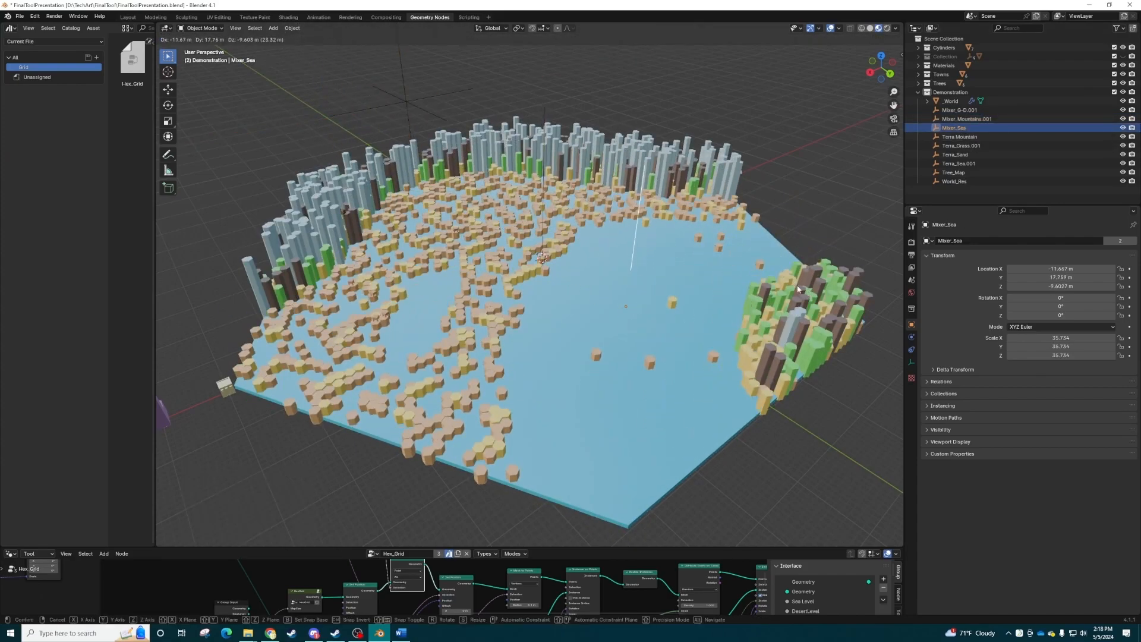
# Scale up the Terra Mountain empty to smooth the mountain terrain pattern
pyautogui.click(958, 110)
pyautogui.press('s')
pyautogui.press('Return')
pyautogui.click(960, 137)
pyautogui.press('s')
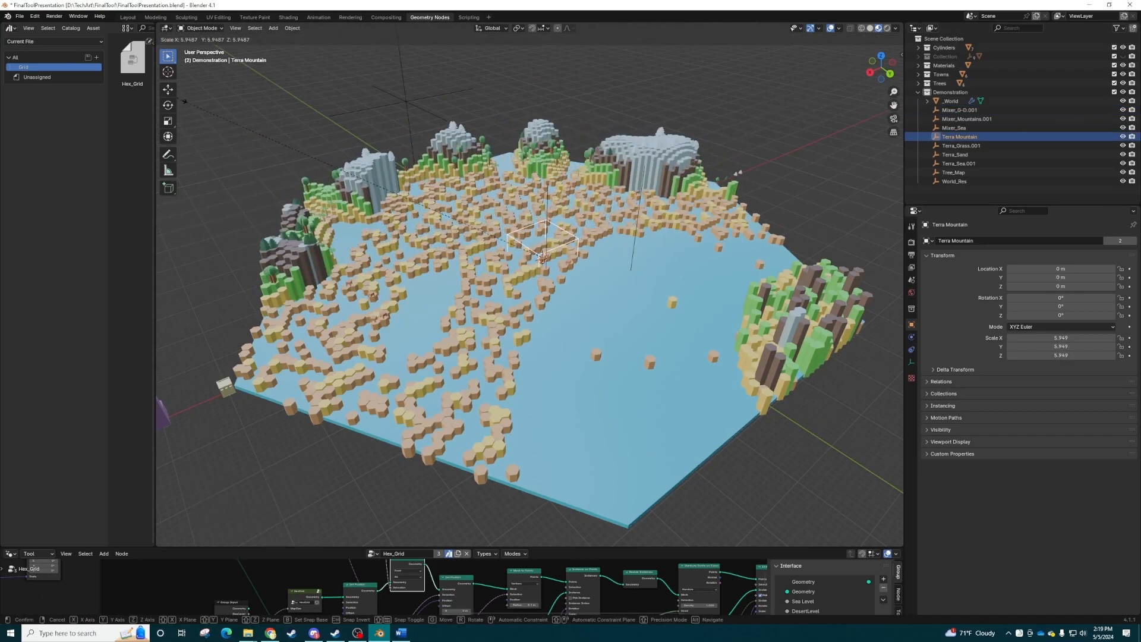
pyautogui.press('Return')
# Scale up the Terra_Grass and Terra_Sand empties one after the other
pyautogui.click(978, 145)
pyautogui.press('s')
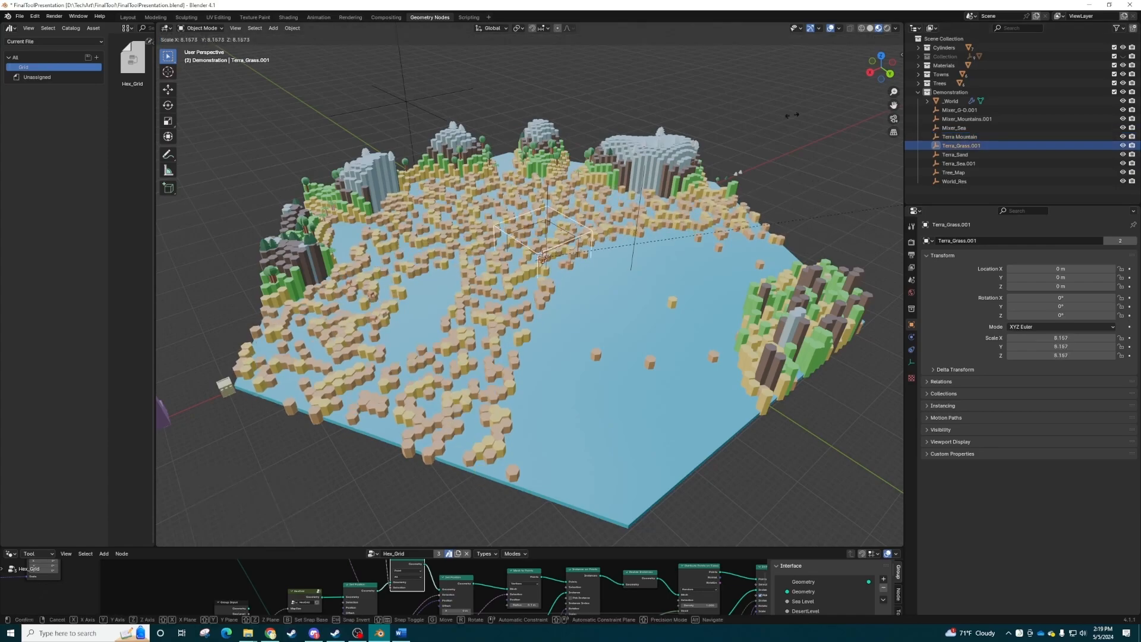
pyautogui.press('Return')
pyautogui.click(955, 154)
pyautogui.press('s')
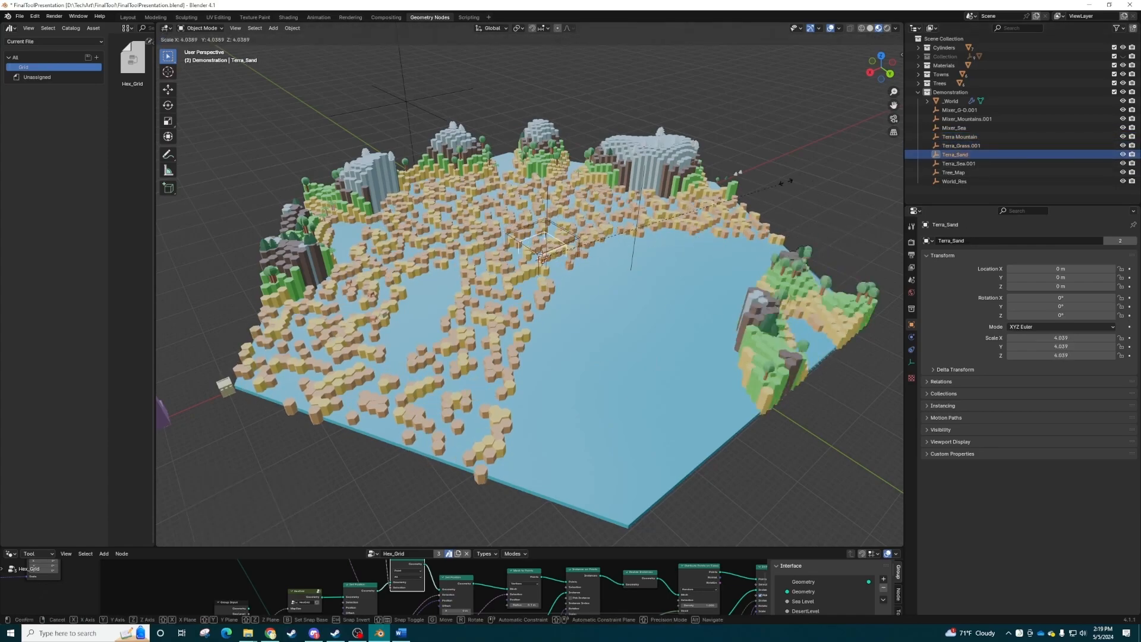
pyautogui.press('Return')
# Scale the Terra_Sea empty by about -76.3 and move it away from the origin to reshape the coastline
pyautogui.click(955, 163)
pyautogui.press('s')
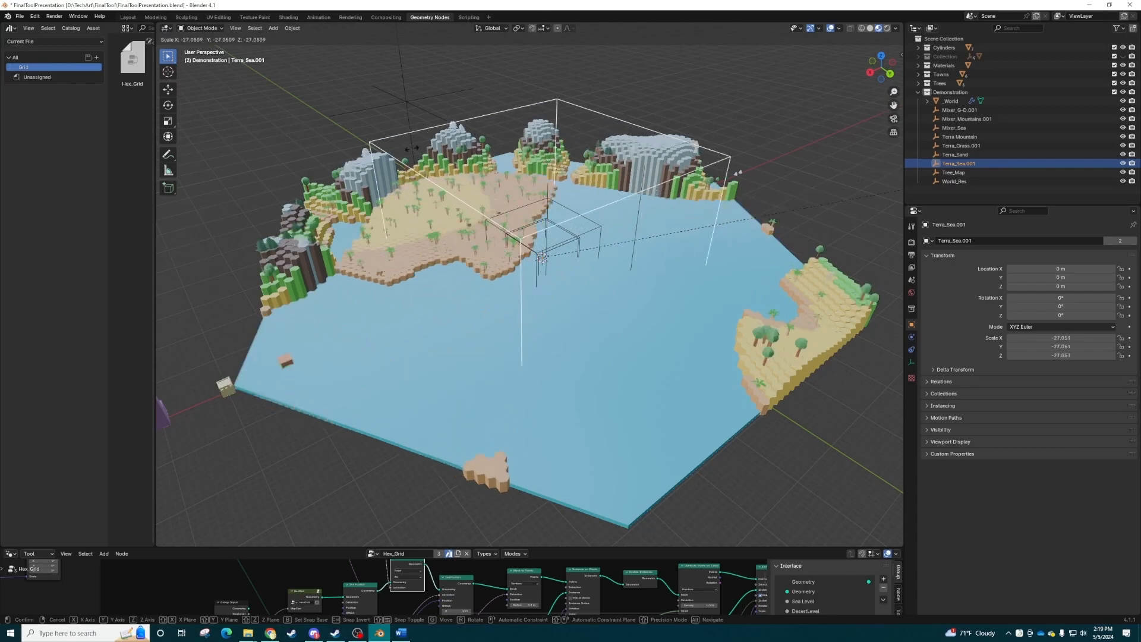
pyautogui.press('Return')
pyautogui.press('g')
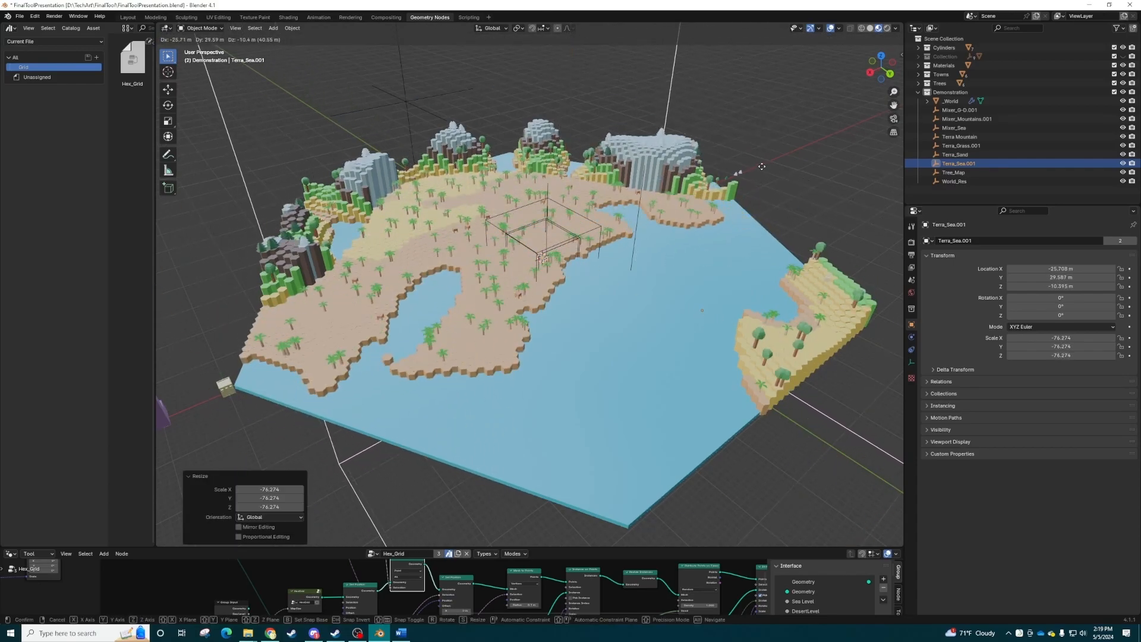
pyautogui.press('Return')
# Move the Mixer_G-D empty to about X -0.7 m, Y -26.8 m, Z -7.2 m
pyautogui.click(960, 110)
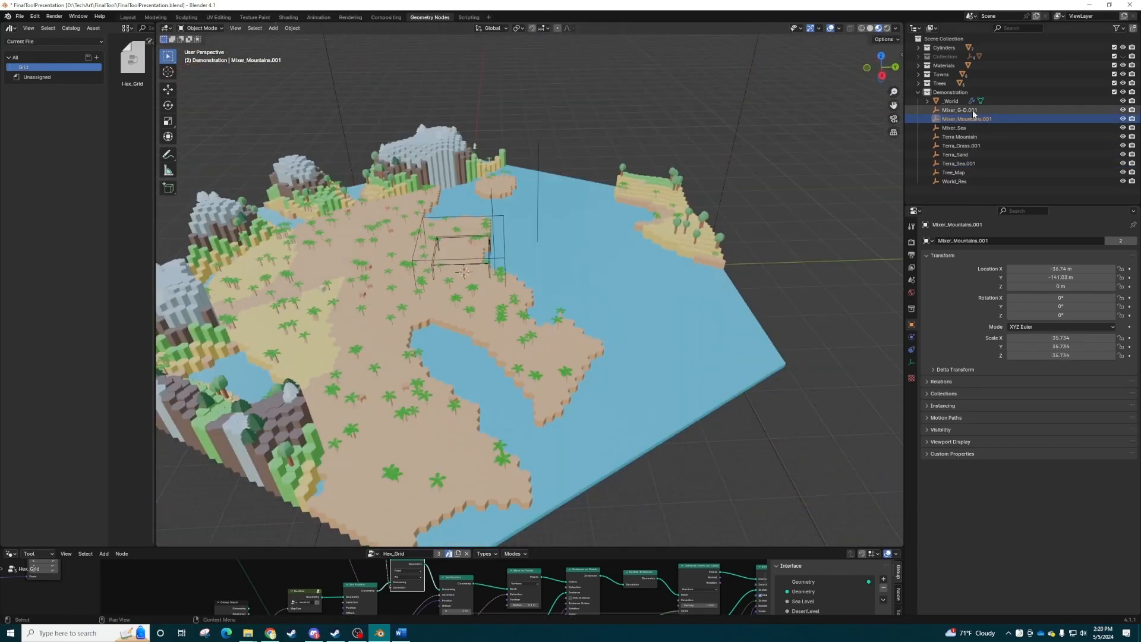
pyautogui.press('g')
pyautogui.click(335, 165)
pyautogui.moveTo(334, 166); pyautogui.dragTo(250, 152, button='middle')
pyautogui.scroll(-1, 250, 152)
pyautogui.moveTo(601, 220); pyautogui.dragTo(636, 285, button='middle')
pyautogui.scroll(3, 682, 246)
pyautogui.scroll(-1, 694, 292)
# Select all three mixer empties and move them together about 50.2 m along the Y axis
pyautogui.keyDown('shift'); pyautogui.click(1005, 127); pyautogui.keyUp('shift')
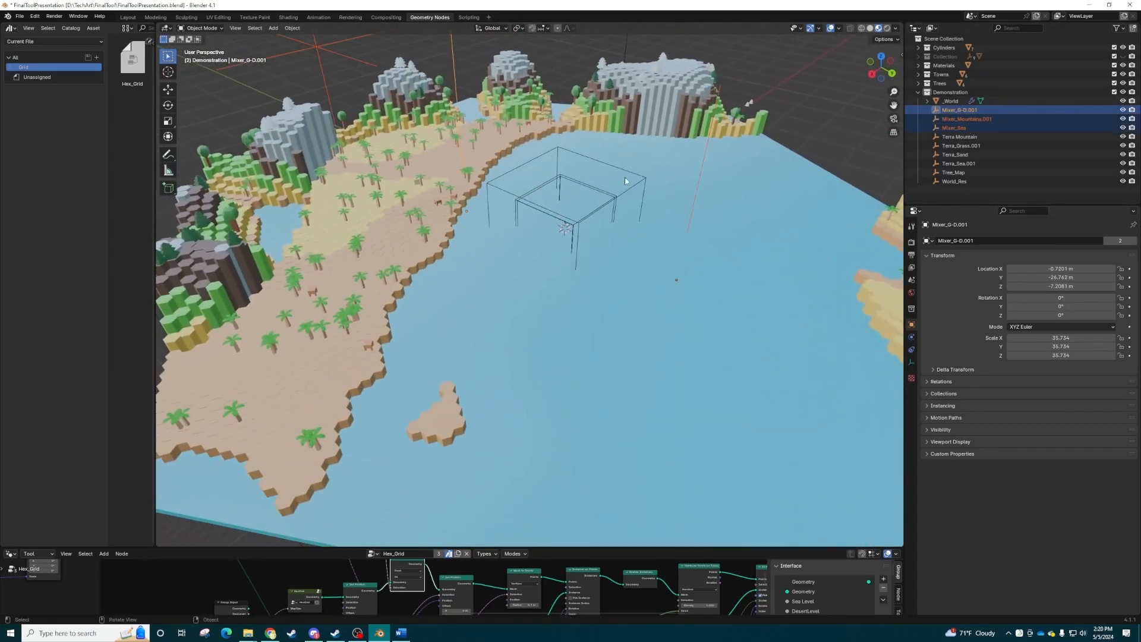
pyautogui.scroll(-4, 595, 199)
pyautogui.moveTo(585, 199); pyautogui.dragTo(632, 208, button='middle')
pyautogui.press('g')
pyautogui.press('y')
pyautogui.click(759, 225)
pyautogui.moveTo(759, 226); pyautogui.dragTo(647, 223, button='middle')
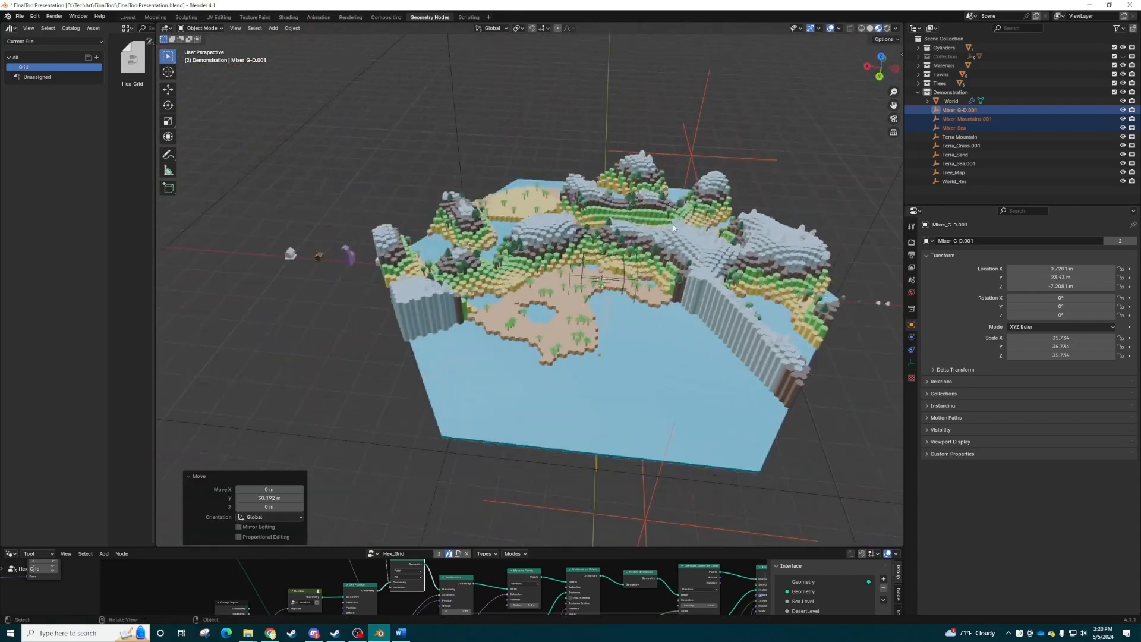
# Move the three mixer empties along the X axis, placing Mixer_Mountains at about X 76.8 m
pyautogui.press('g')
pyautogui.press('x')
pyautogui.click(570, 306)
# Scale the Mixer_Mountains empty by about 1.22
pyautogui.scroll(5, 569, 306)
pyautogui.moveTo(570, 306); pyautogui.dragTo(642, 305, button='middle')
pyautogui.press('s')
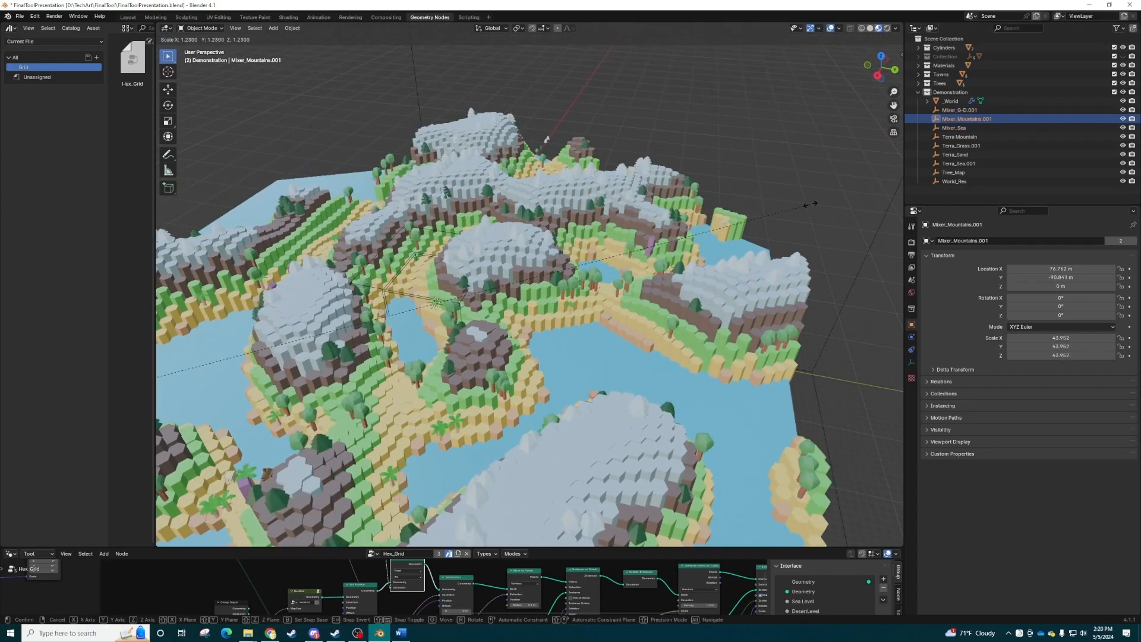
pyautogui.click(752, 247)
# Move the Mixer_Mountains empty to about X 91.5 m, Y -161.8 m, Z -6.2 m
pyautogui.scroll(-4, 751, 247)
pyautogui.moveTo(752, 247); pyautogui.dragTo(535, 267, button='middle')
pyautogui.press('g')
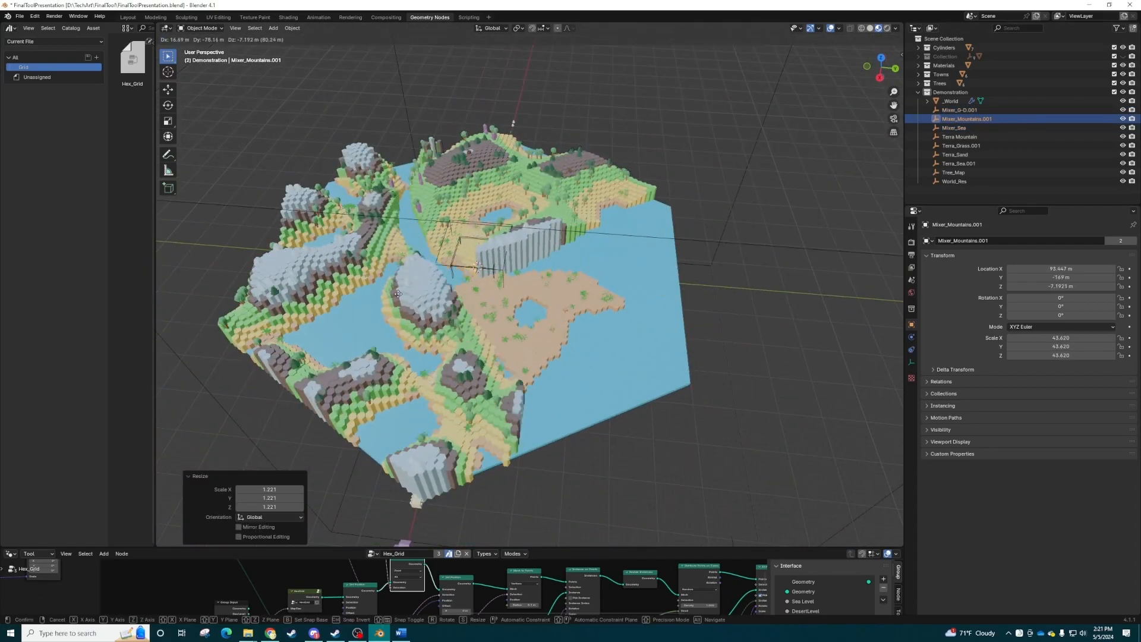
pyautogui.click(392, 294)
pyautogui.moveTo(391, 295); pyautogui.dragTo(743, 237, button='middle')
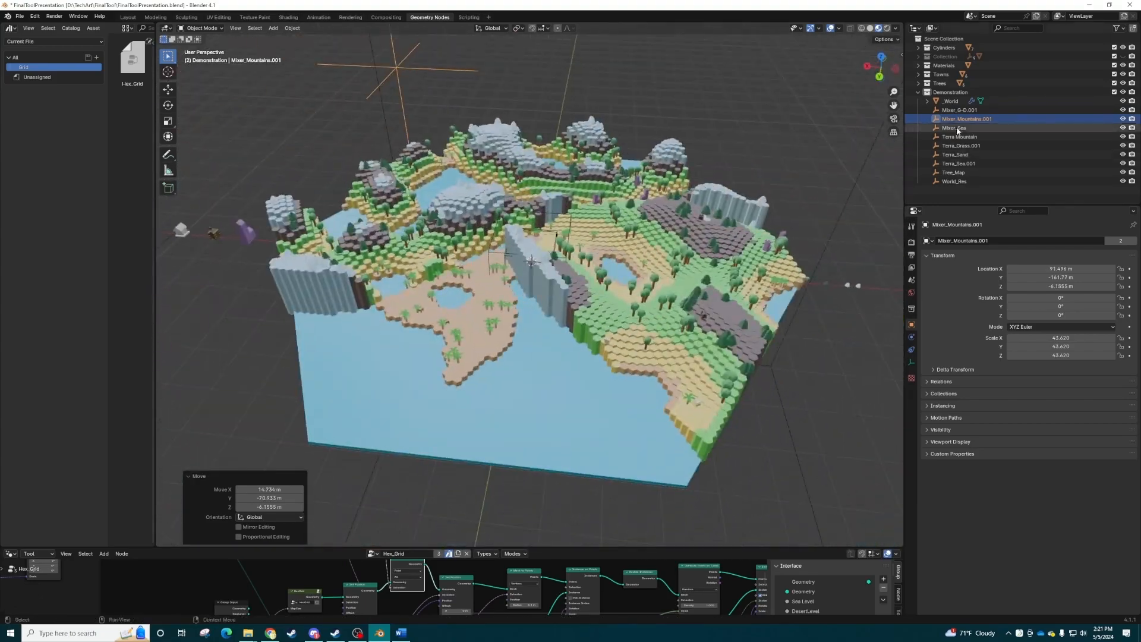
# Move the Mixer_Sea empty to about X 87.4 m, Y 64.0 m, Z -7.2 m
pyautogui.click(954, 128)
pyautogui.press('g')
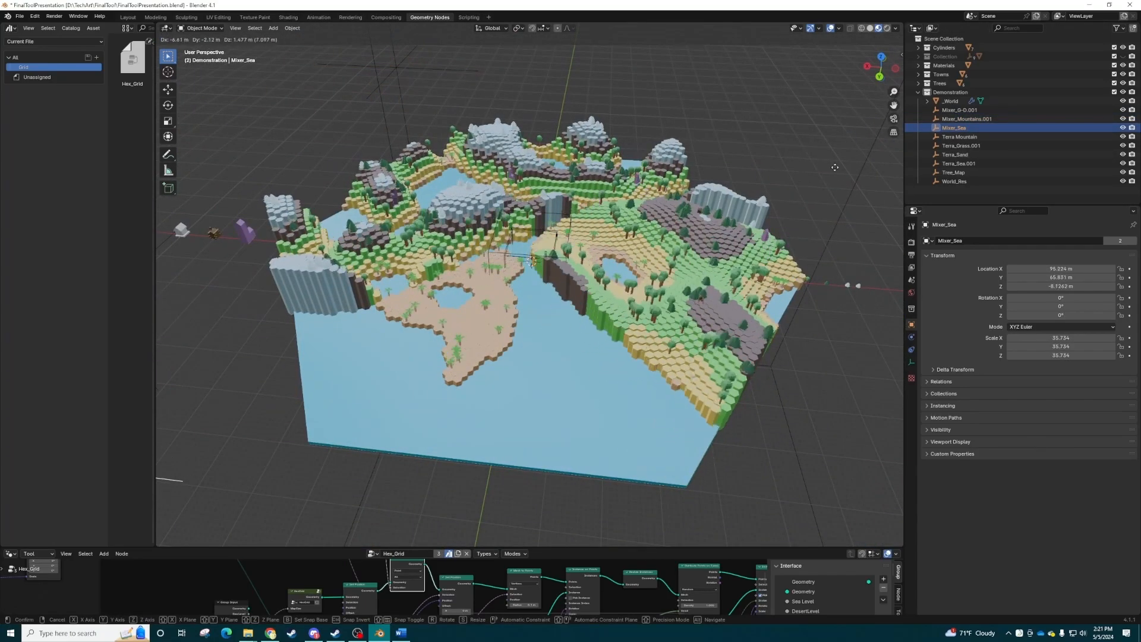
pyautogui.click(872, 159)
pyautogui.moveTo(873, 159); pyautogui.dragTo(722, 201, button='middle')
pyautogui.scroll(3, 757, 252)
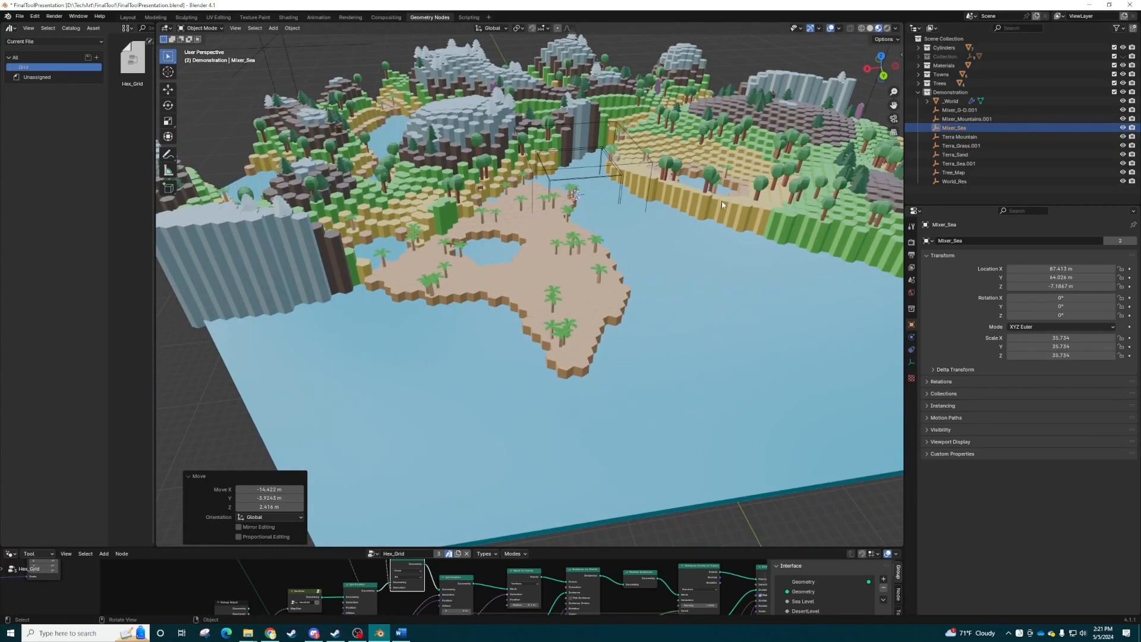
pyautogui.scroll(-3, 721, 201)
pyautogui.moveTo(621, 210); pyautogui.dragTo(571, 202, button='middle')
pyautogui.scroll(3, 594, 220)
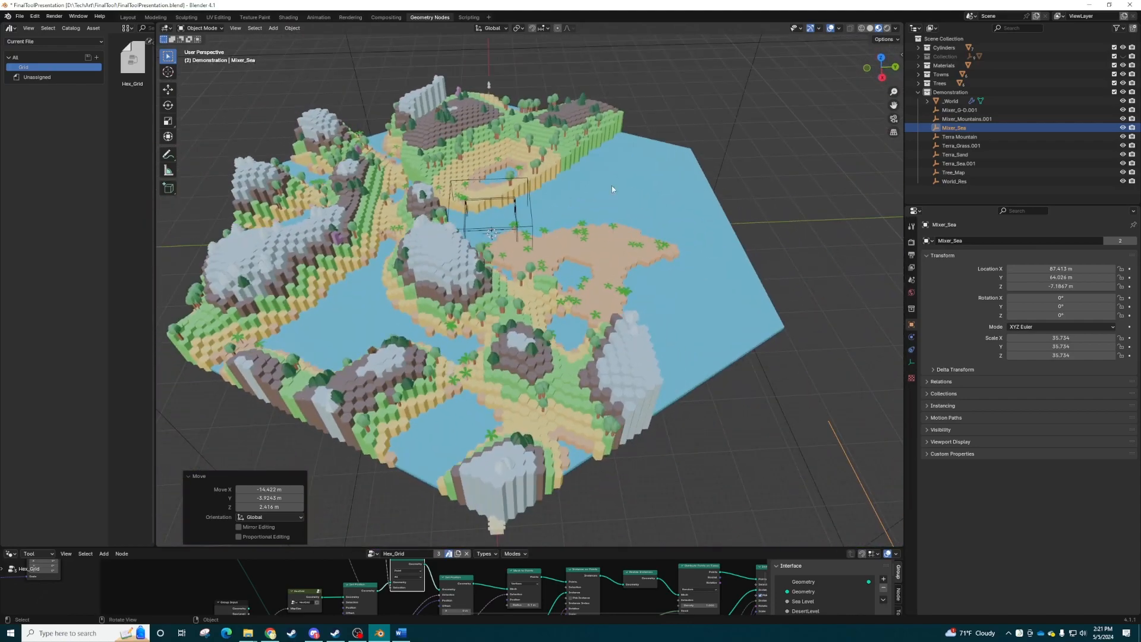
pyautogui.moveTo(832, 197); pyautogui.dragTo(538, 190, button='middle')
pyautogui.click(964, 173)
pyautogui.press('s')
pyautogui.press('Escape')
pyautogui.moveTo(669, 273); pyautogui.dragTo(626, 282, button='middle')
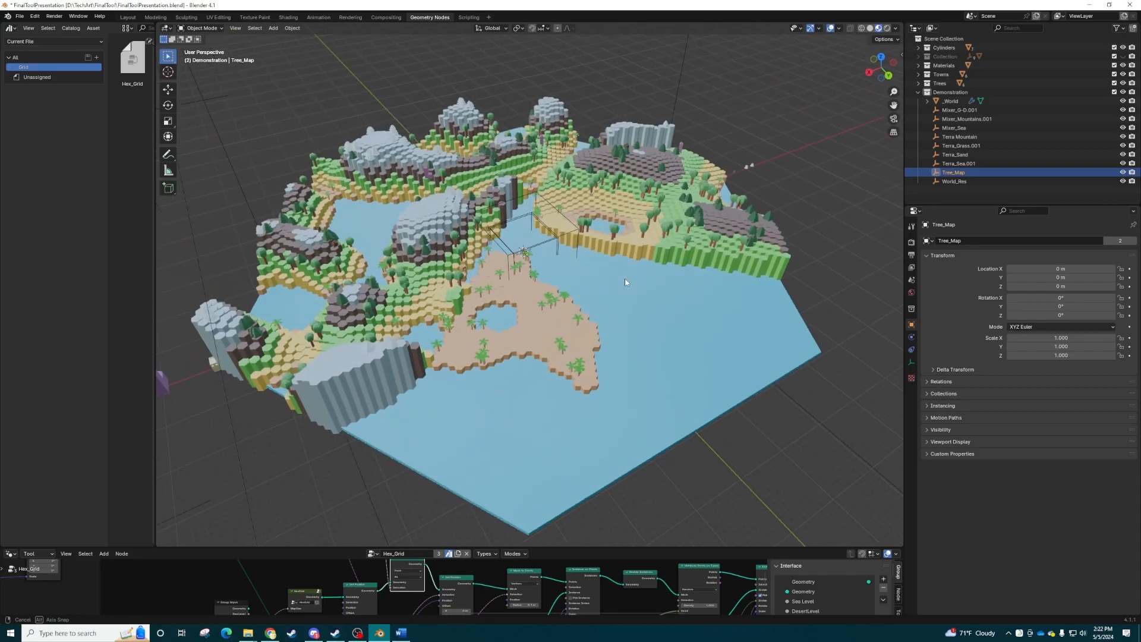
# Try a higher Tree Density in the _World object's Hex_Grid modifier and restore it to 0.3
pyautogui.click(952, 102)
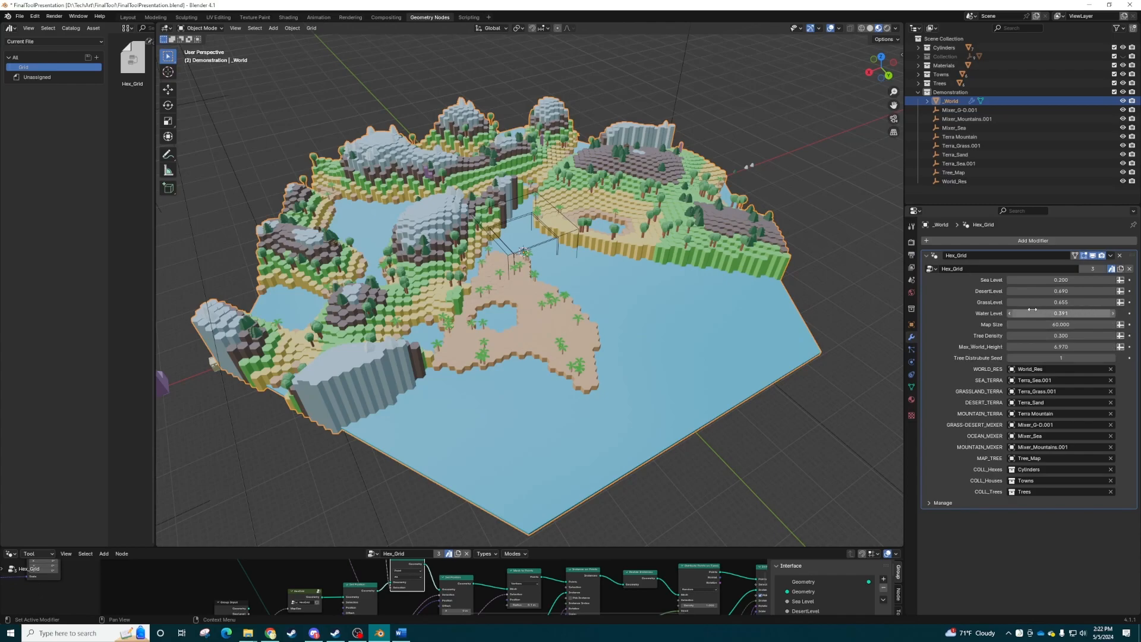
pyautogui.moveTo(1061, 336)
pyautogui.mouseDown()
pyautogui.moveTo(1128, 336)
pyautogui.moveTo(1081, 336)
pyautogui.mouseUp()
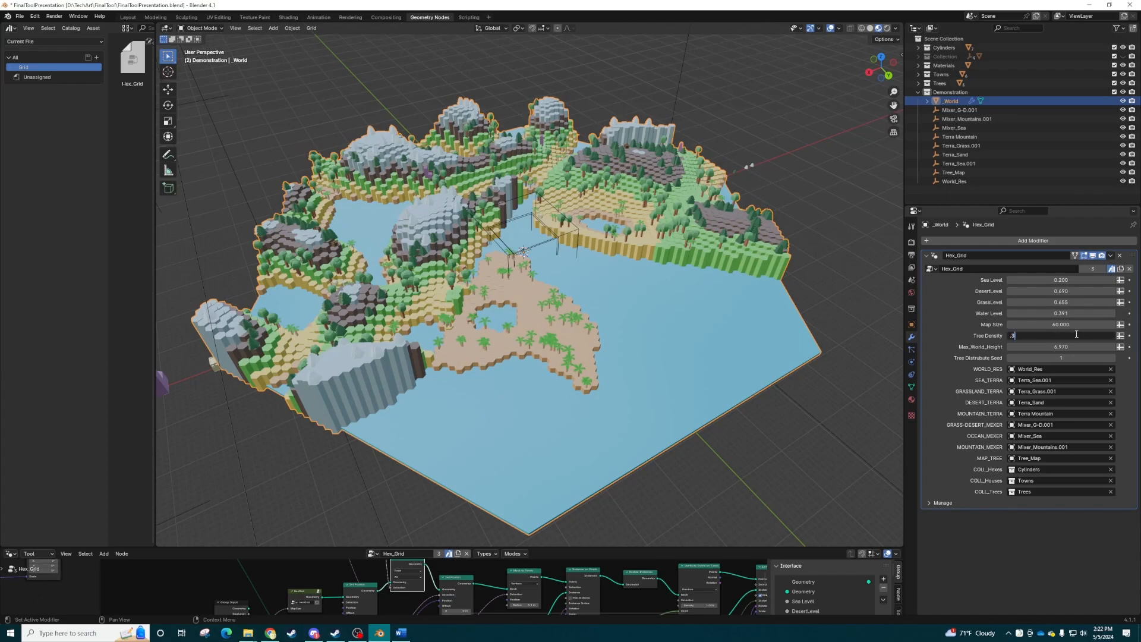
pyautogui.press('Return')
pyautogui.scroll(4, 591, 294)
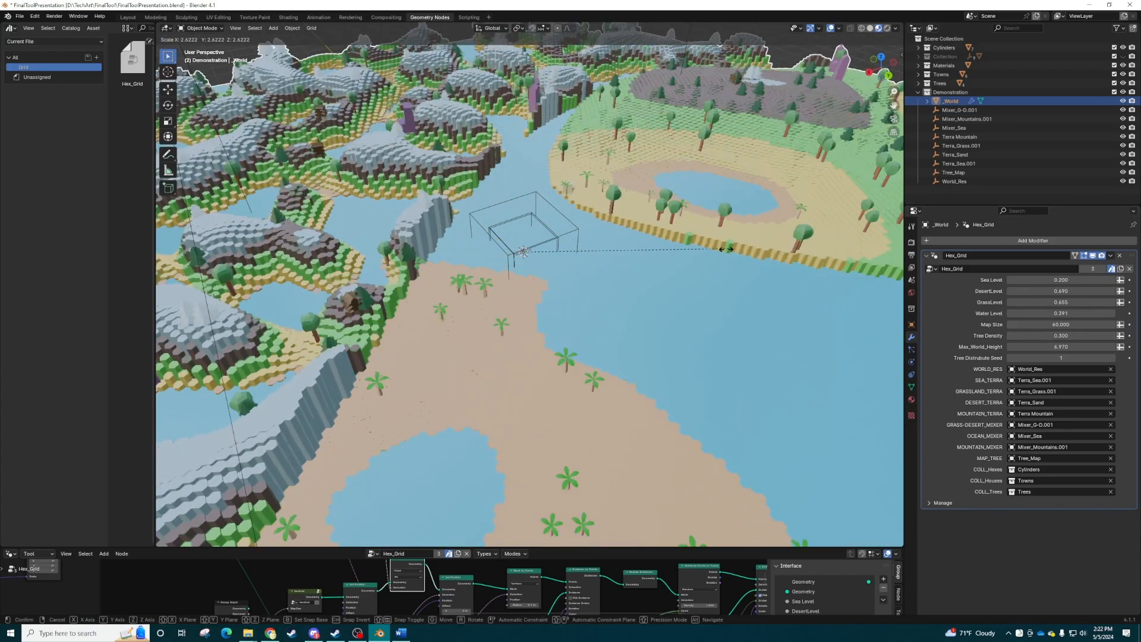
pyautogui.scroll(-4, 706, 264)
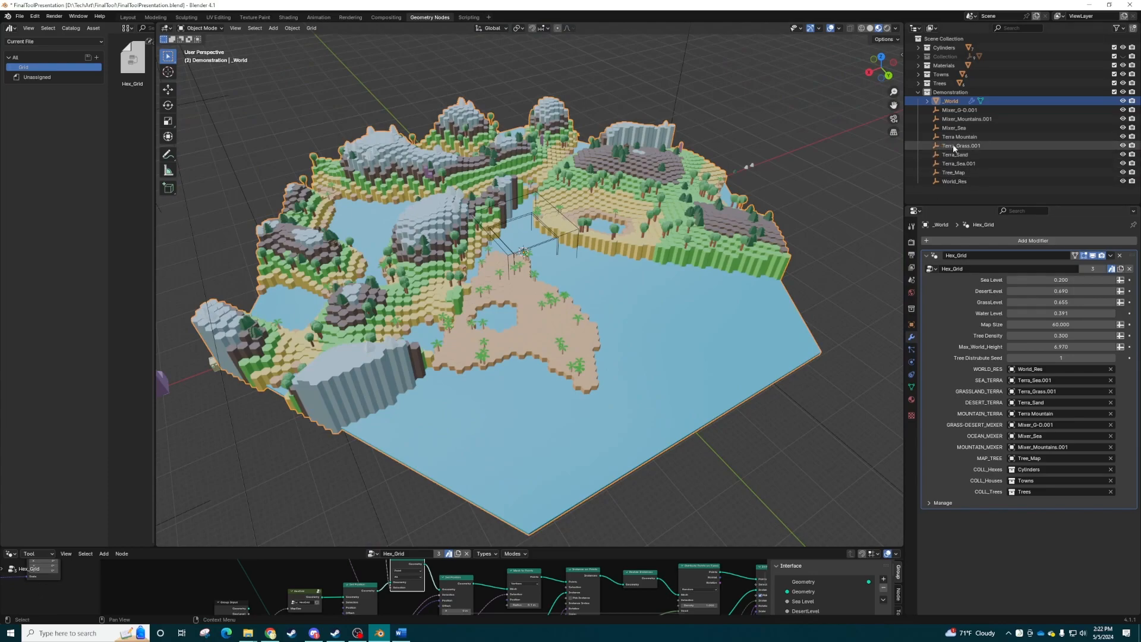
# Scale the Tree_Map empty by about -11.8 to change the tree distribution
pyautogui.click(954, 173)
pyautogui.press('s')
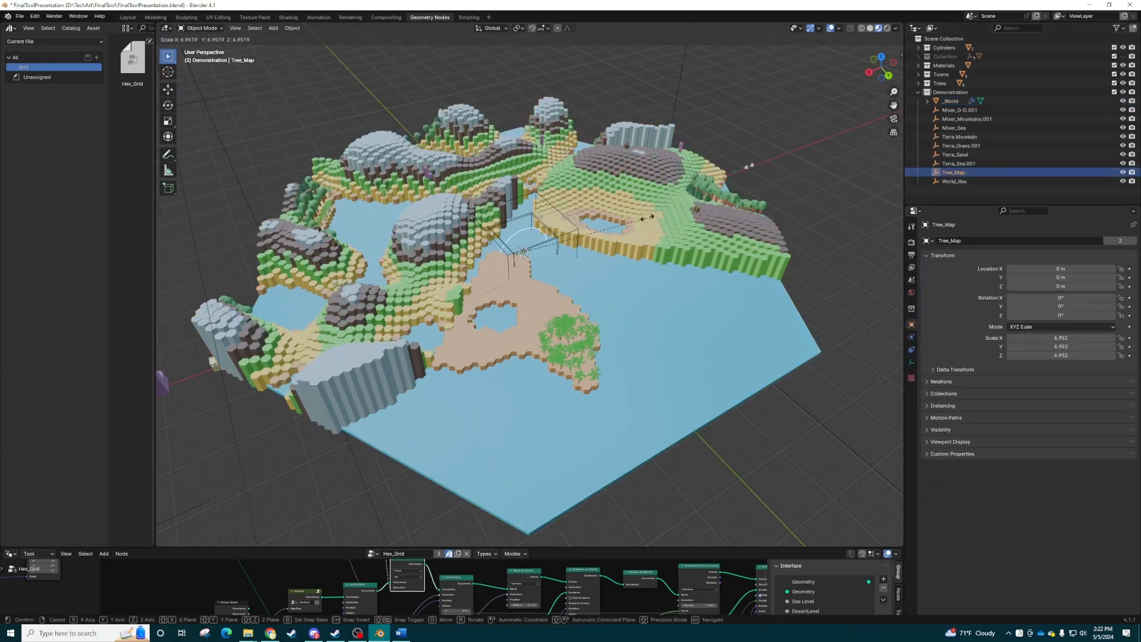
pyautogui.click(730, 204)
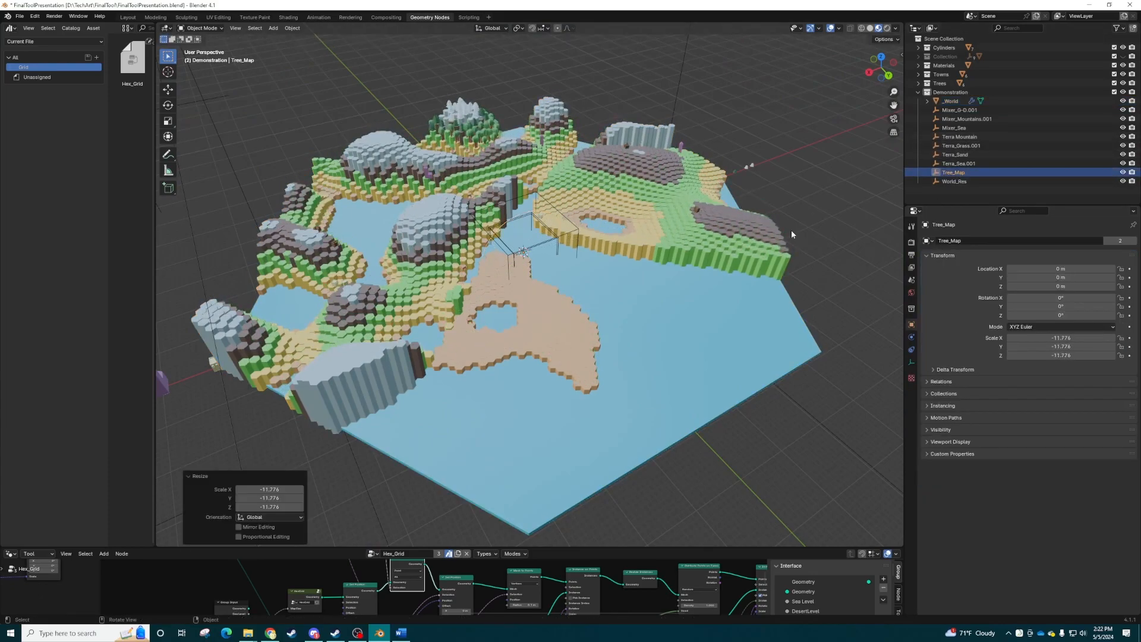
# Move the Tree_Map empty to about X 63.9 m, Y -19.1 m, Z -6.5 m
pyautogui.moveTo(790, 230); pyautogui.dragTo(719, 238, button='middle')
pyautogui.press('g')
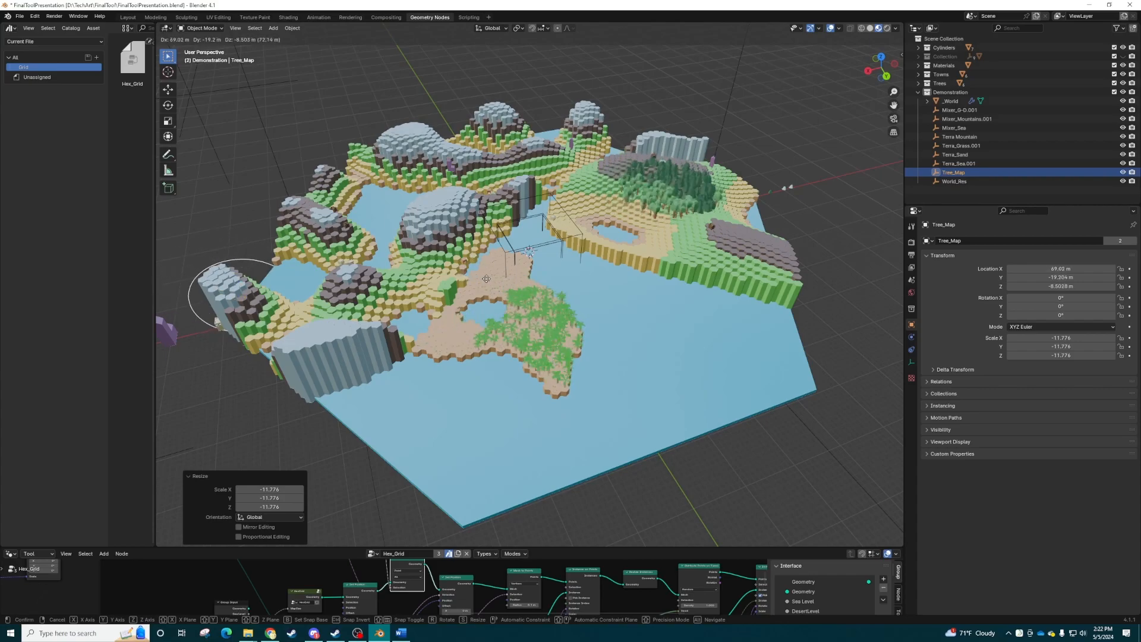
pyautogui.click(505, 269)
pyautogui.moveTo(506, 268); pyautogui.dragTo(684, 292, button='middle')
pyautogui.scroll(5, 734, 290)
pyautogui.scroll(-5, 735, 290)
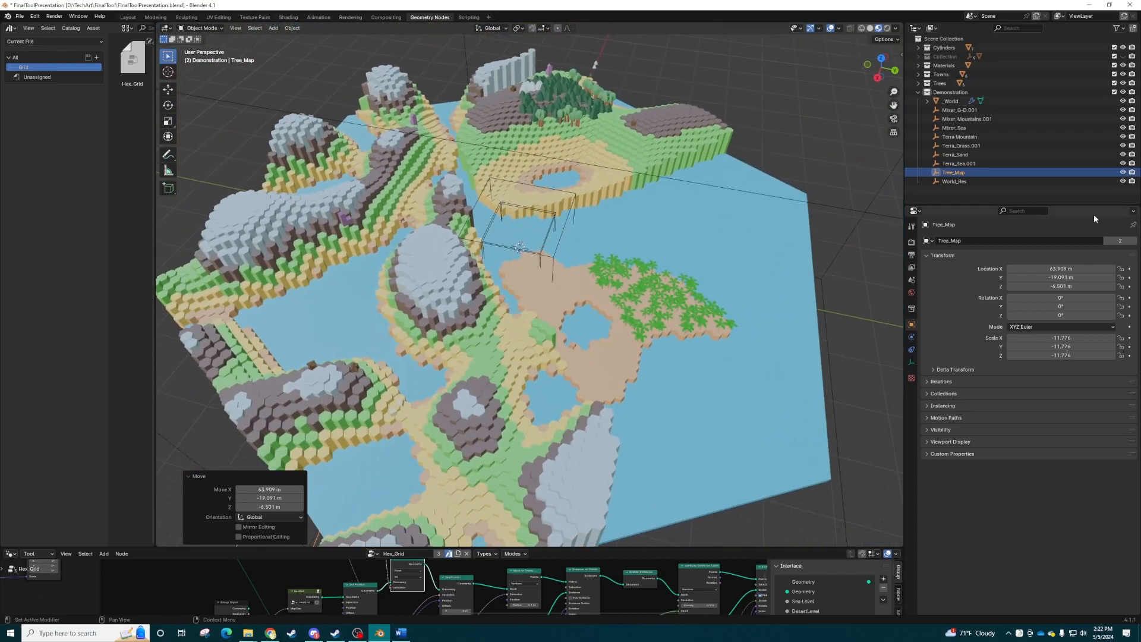
# Set the Tree Density of the _World object's Hex_Grid modifier to 0.43
pyautogui.click(971, 101)
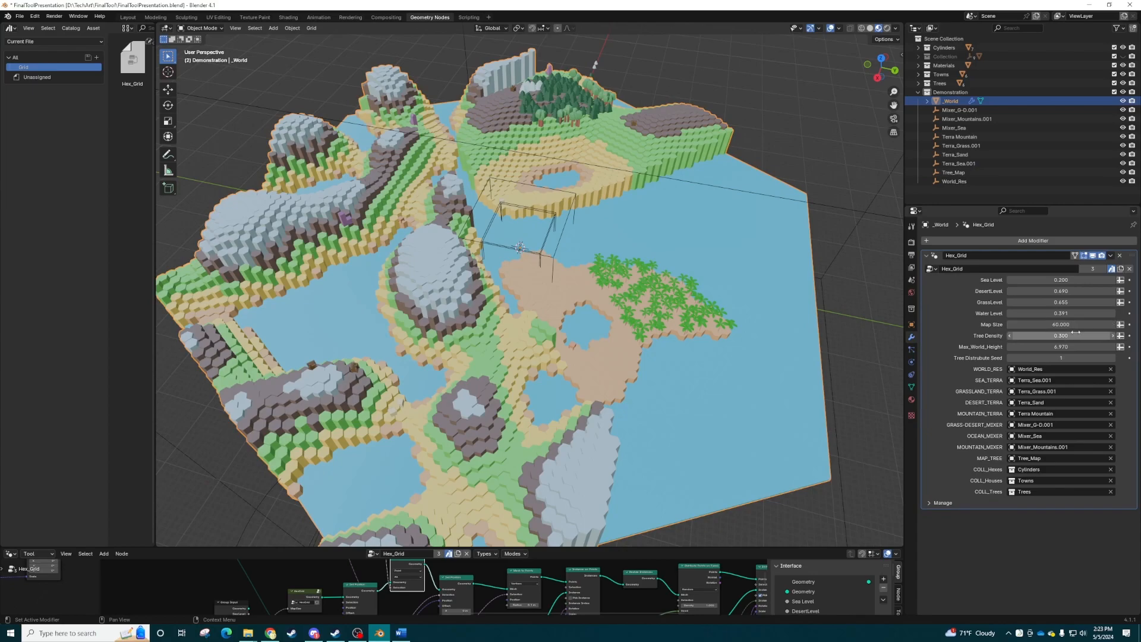
pyautogui.moveTo(1061, 335); pyautogui.dragTo(1100, 335)
pyautogui.moveTo(773, 333); pyautogui.dragTo(690, 288, button='middle')
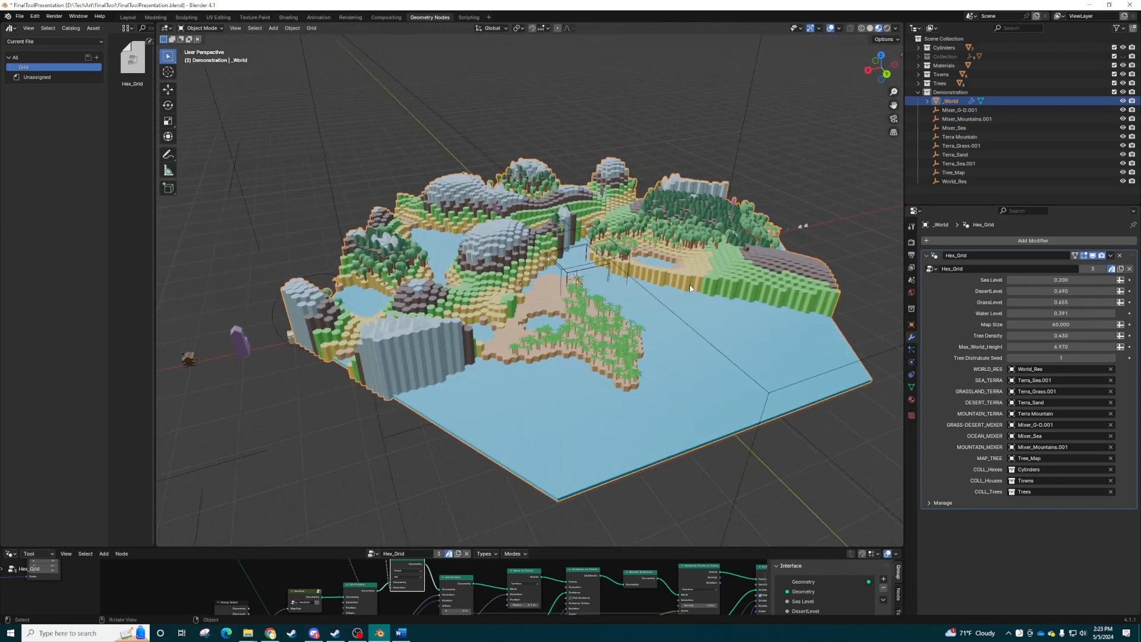